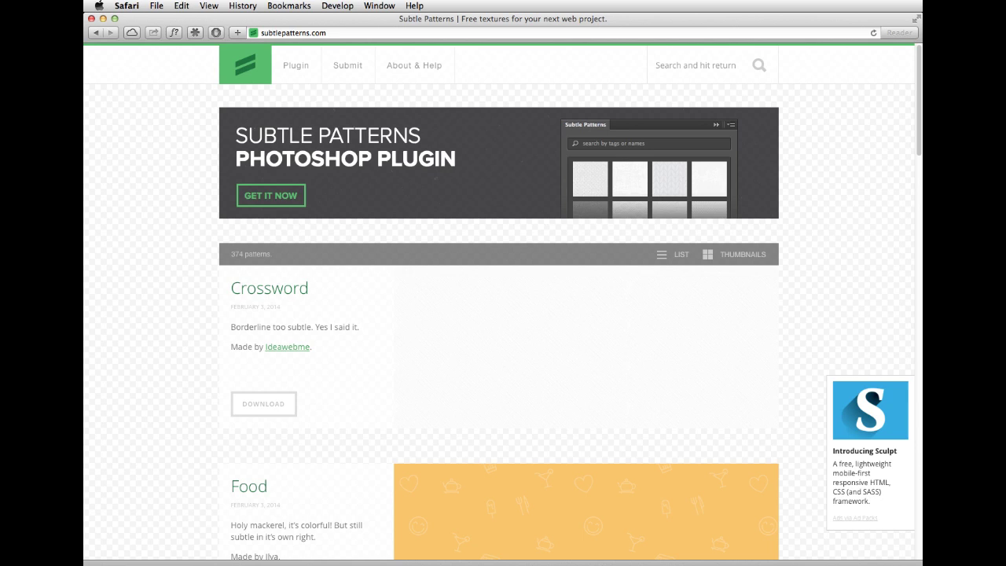
Step: Preview the Green Cup pattern on subtlepatterns.com and download it
click(790, 31)
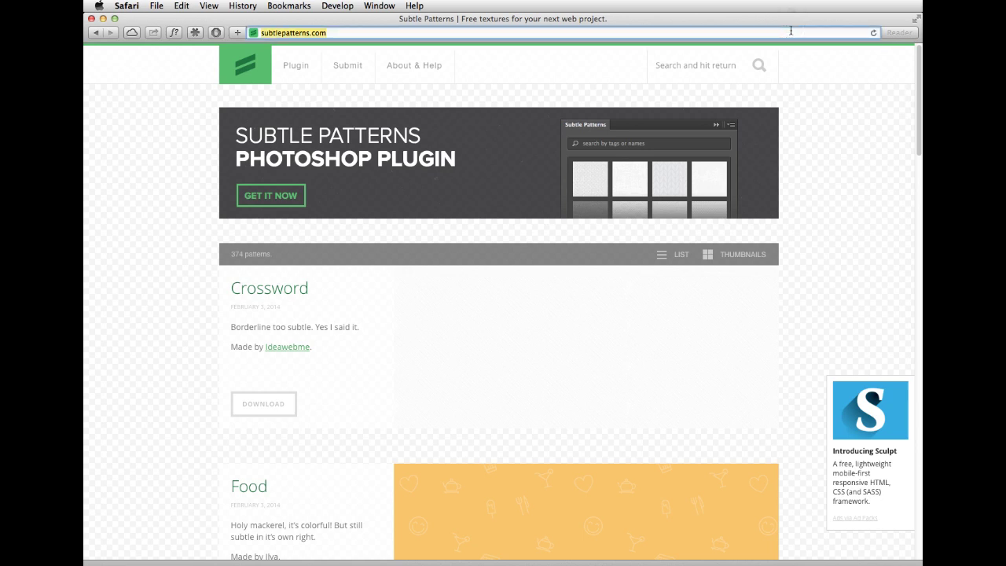
click(831, 130)
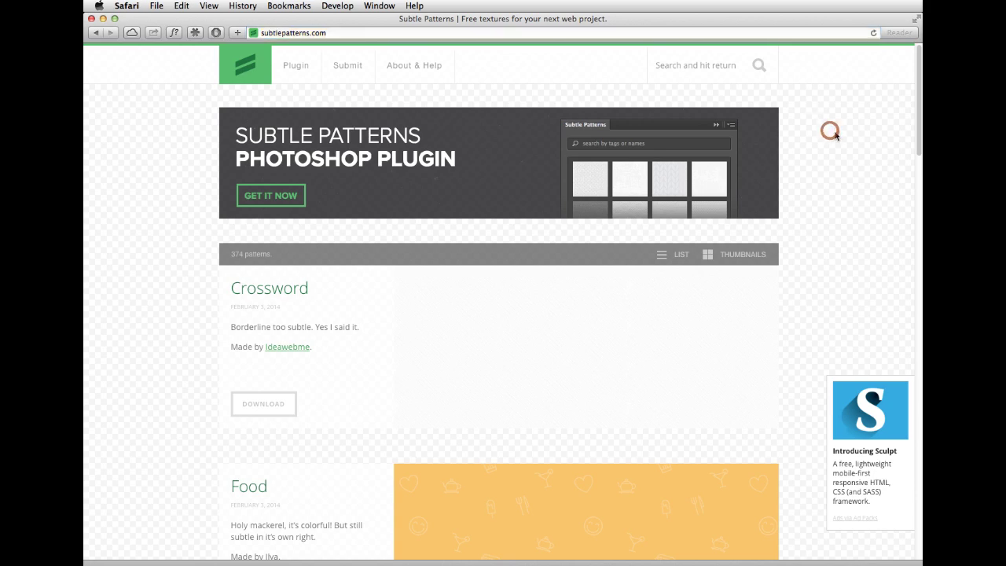
drag(919, 110, 902, 194)
click(571, 358)
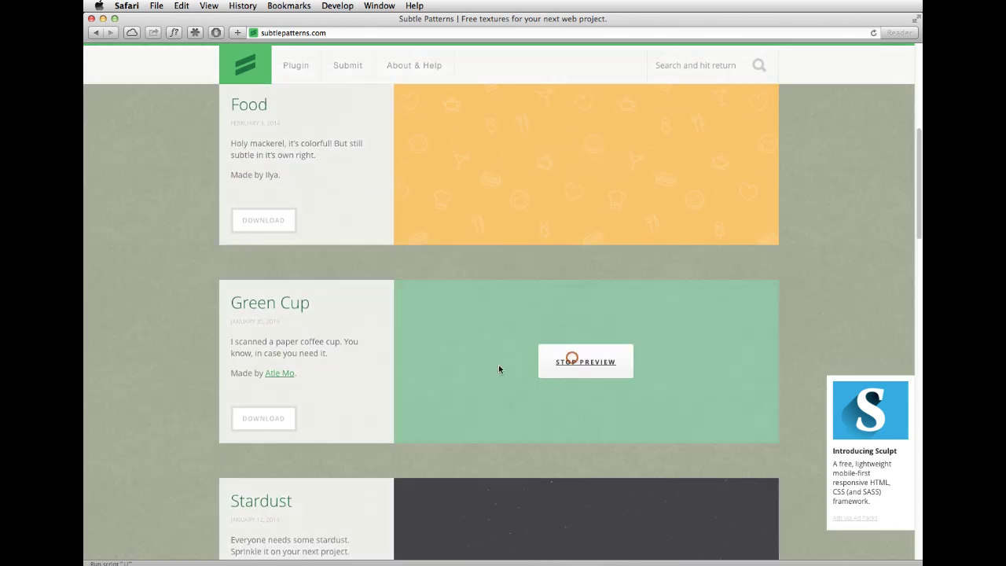
click(276, 419)
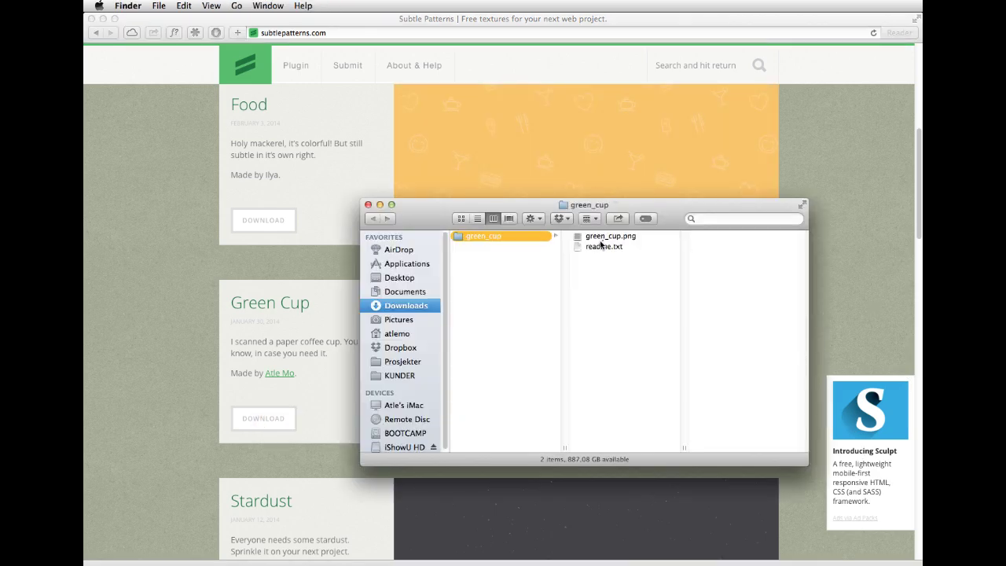
Step: Switch to Photoshop and open green_cup.png from the green_cup folder
click(601, 238)
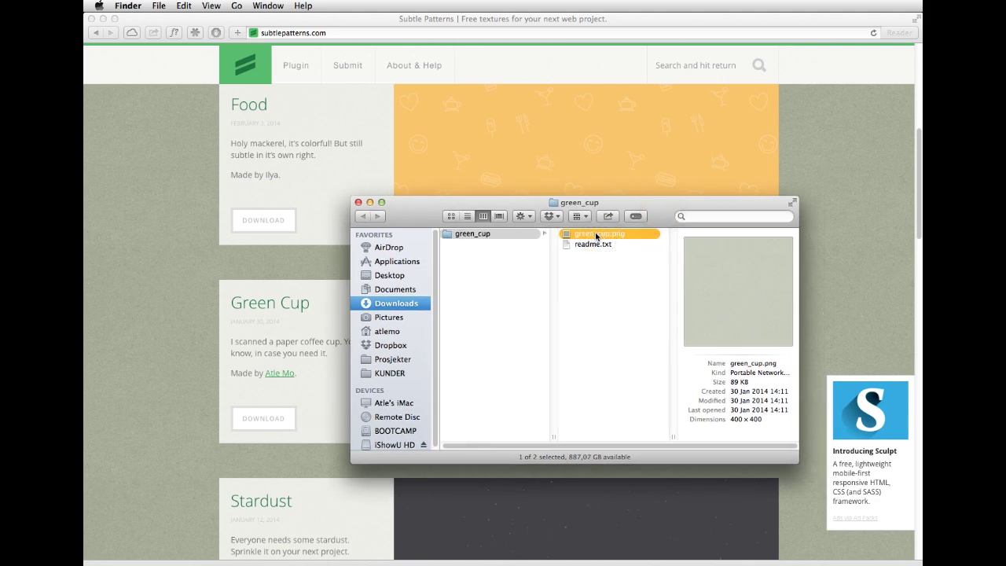
key(super+Tab)
click(665, 399)
double_click(585, 279)
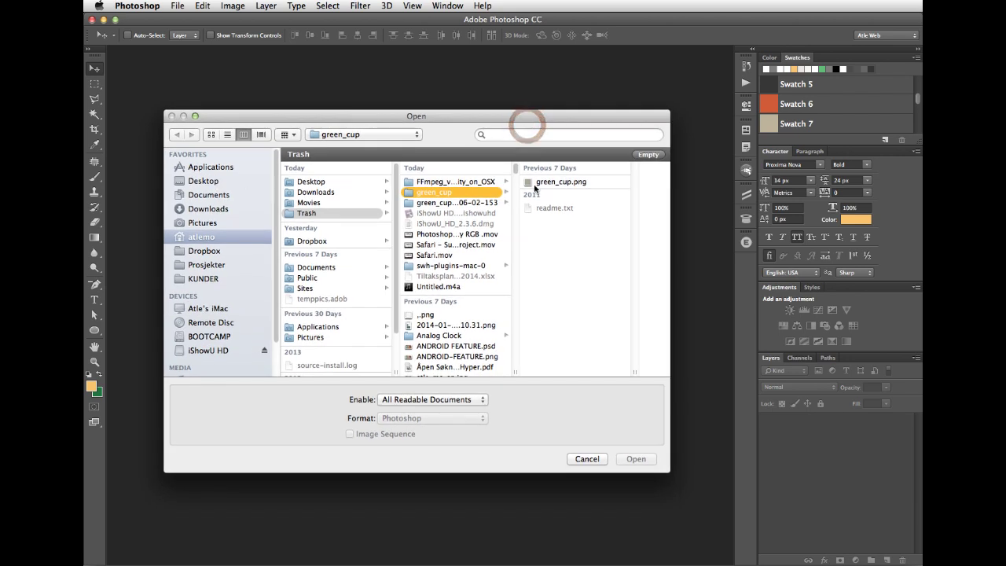
click(539, 181)
click(635, 459)
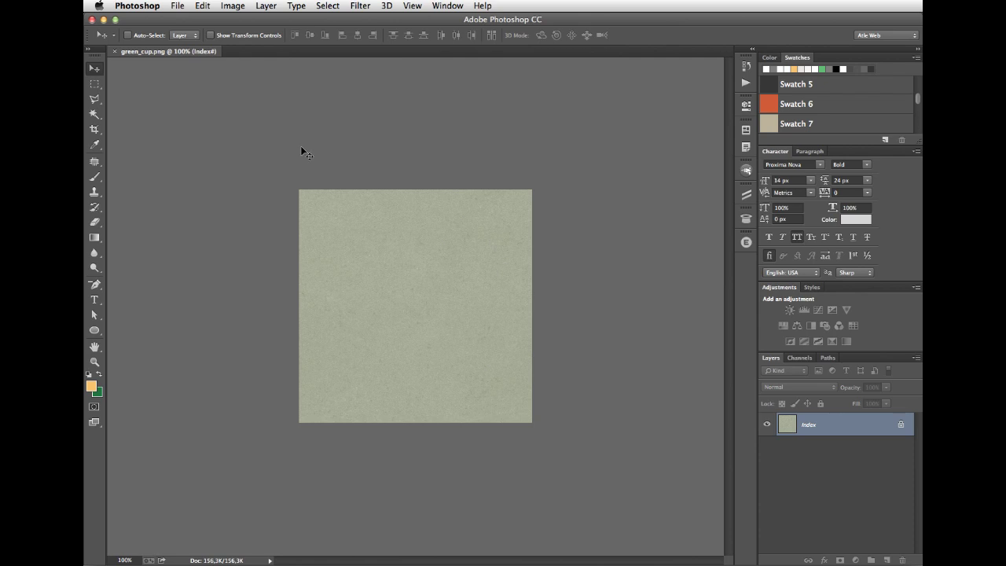
Step: Convert the green_cup.png image from indexed color to RGB Color mode
click(229, 6)
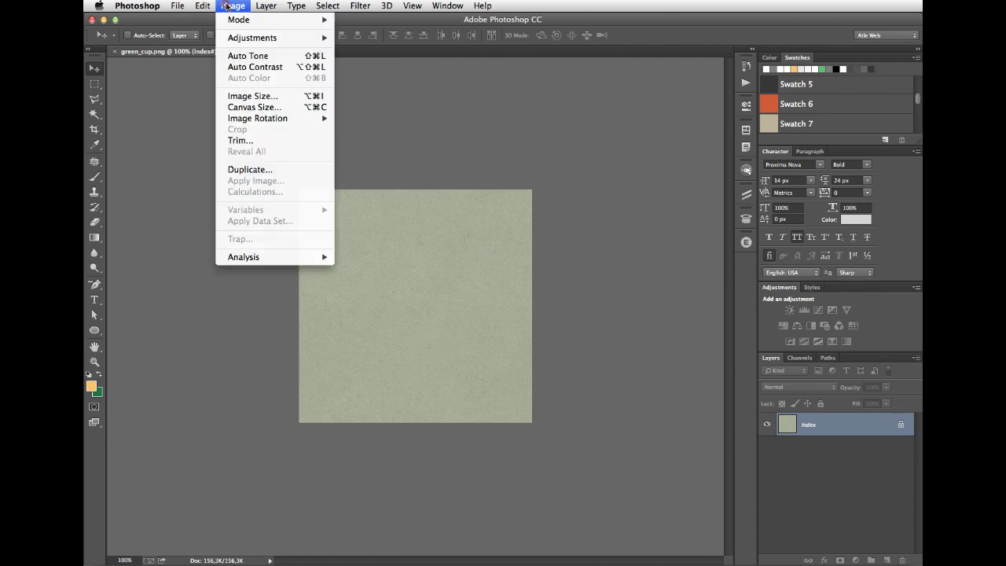
mouse_move(240, 24)
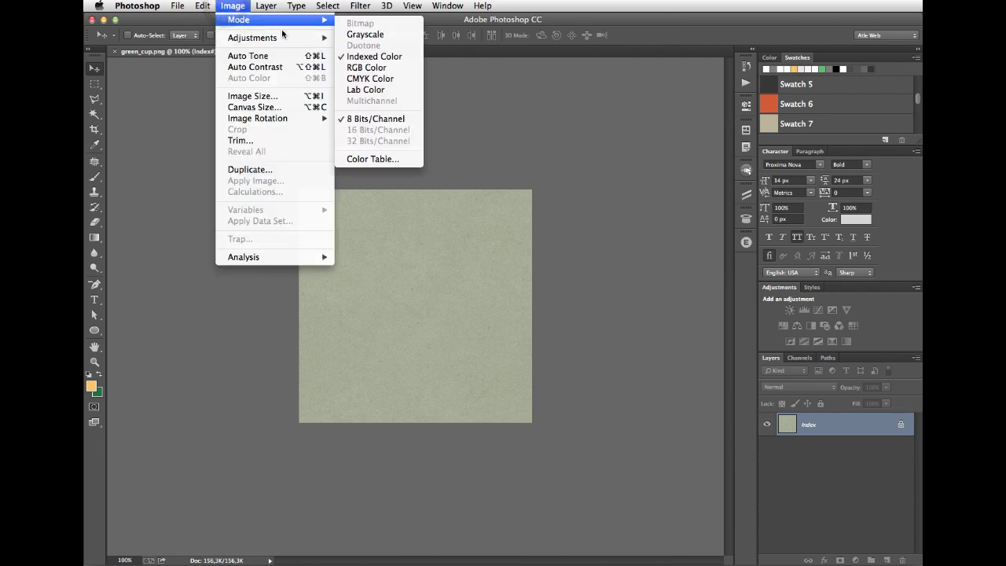
click(392, 68)
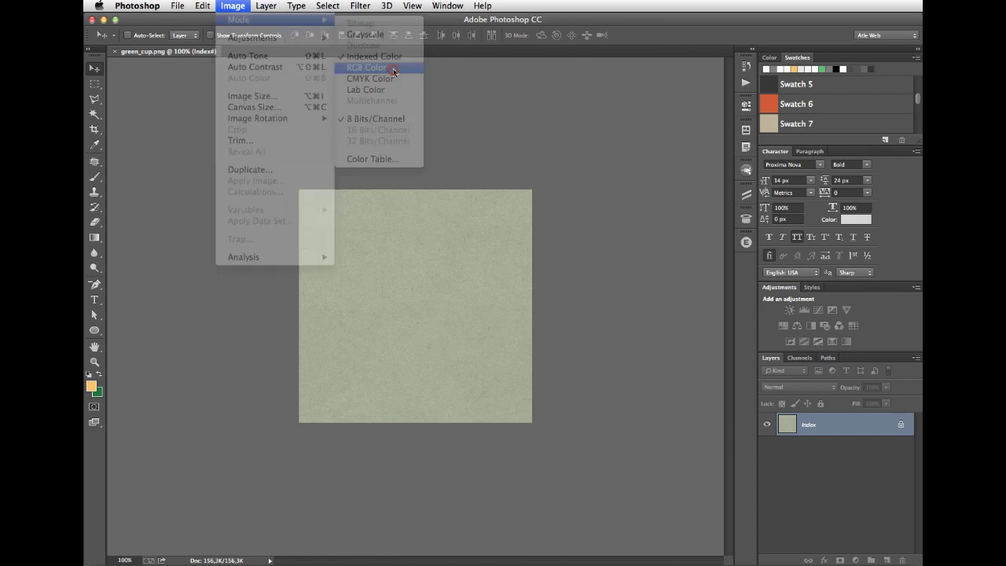
Step: Duplicate the Background layer within green_cup.png, keeping the suggested name Background copy
right_click(824, 428)
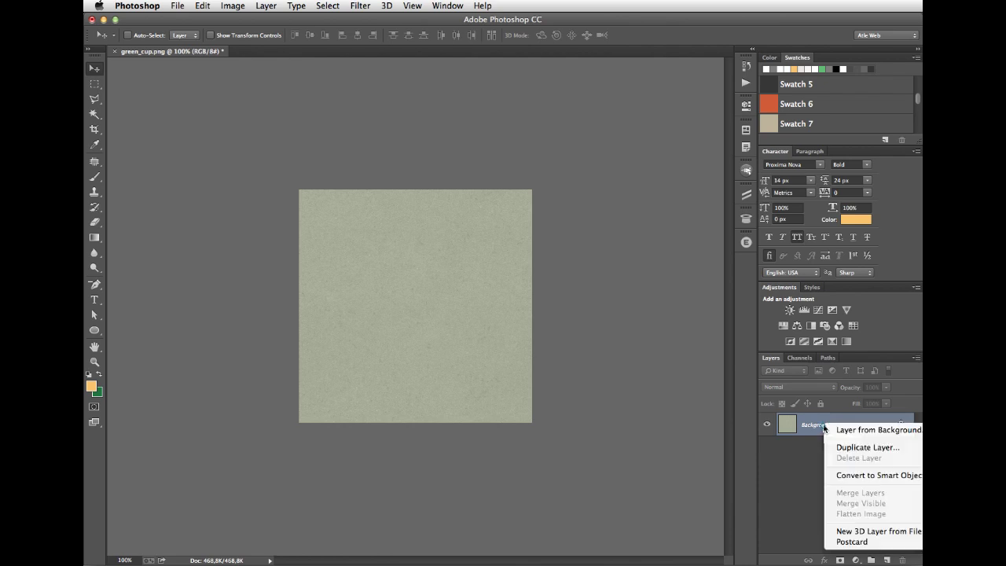
click(866, 447)
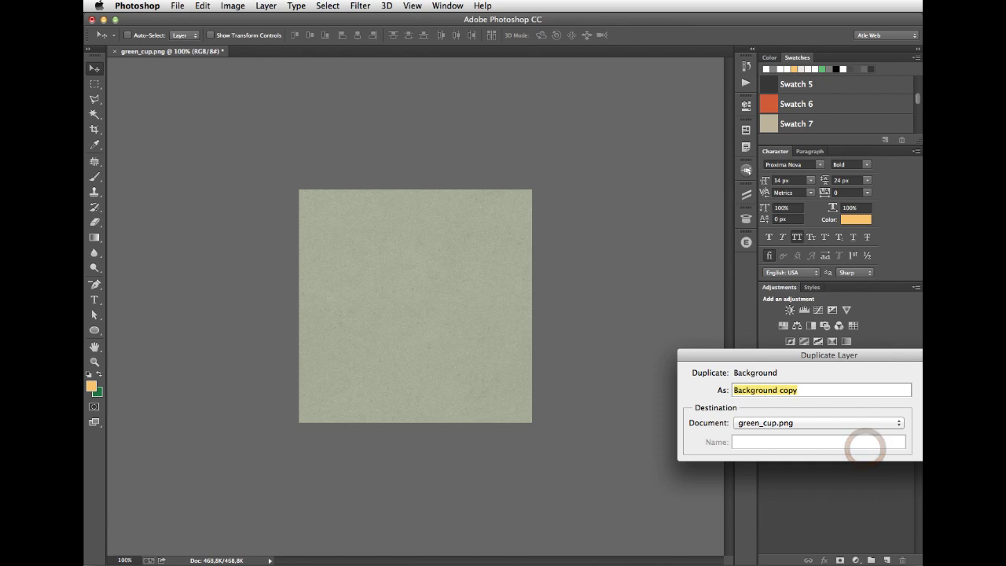
key(Return)
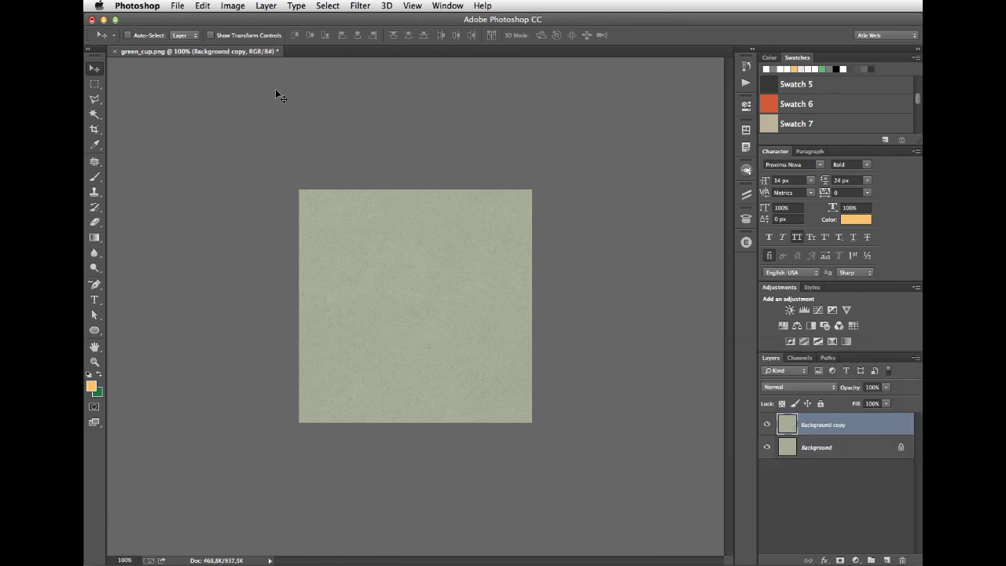
Step: Add a Hue/Saturation adjustment layer named Color above the duplicated background layer
click(265, 5)
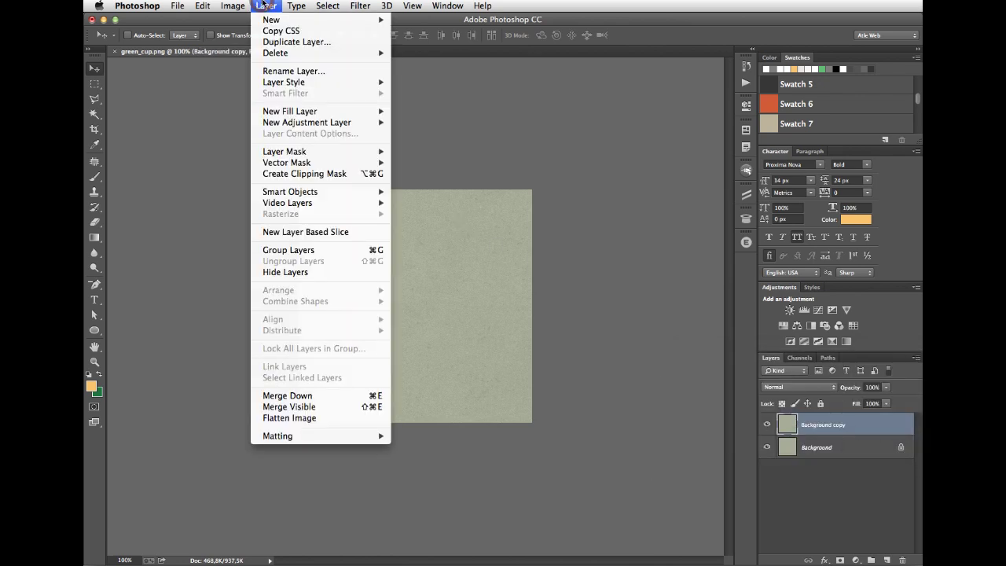
mouse_move(334, 121)
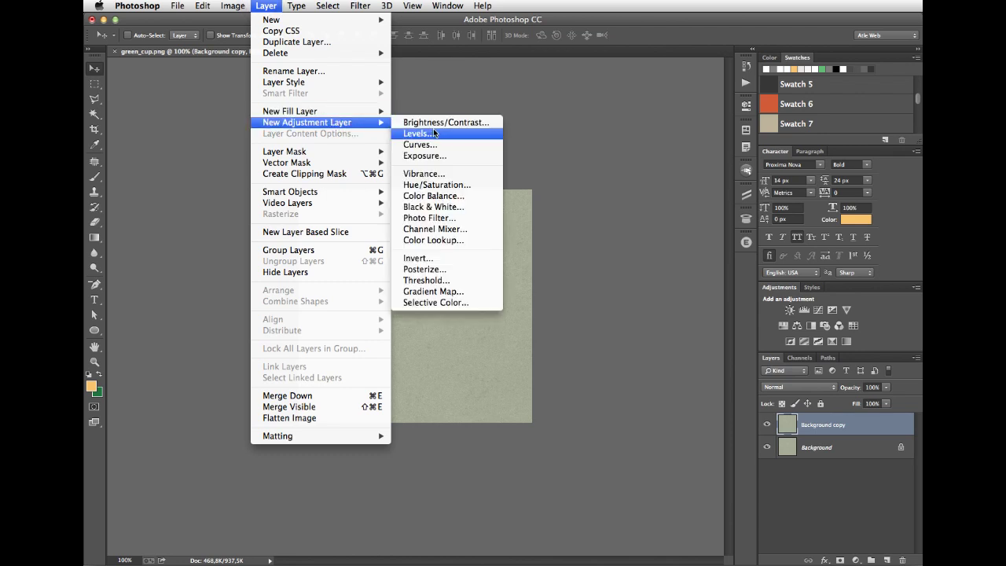
click(474, 190)
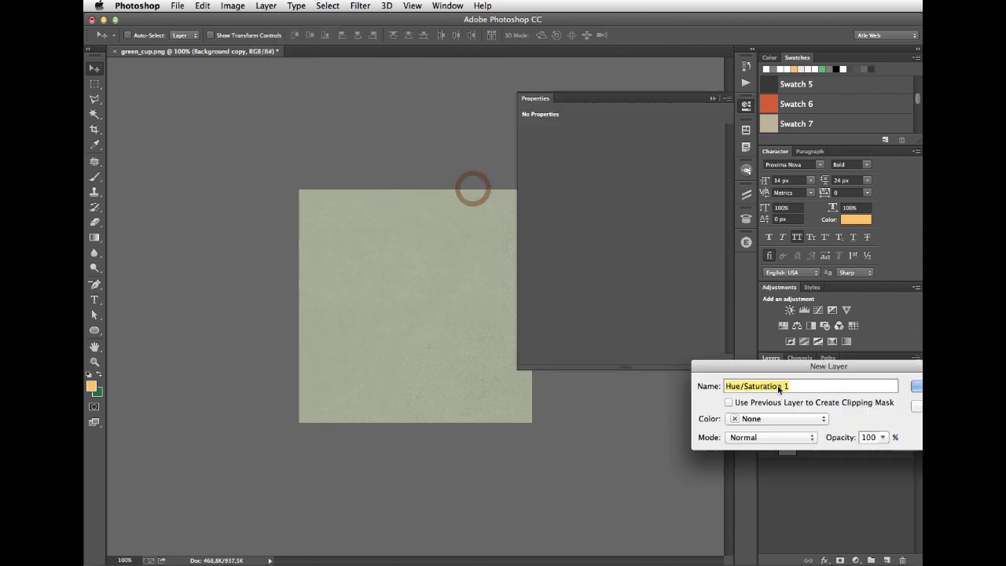
text(Color)
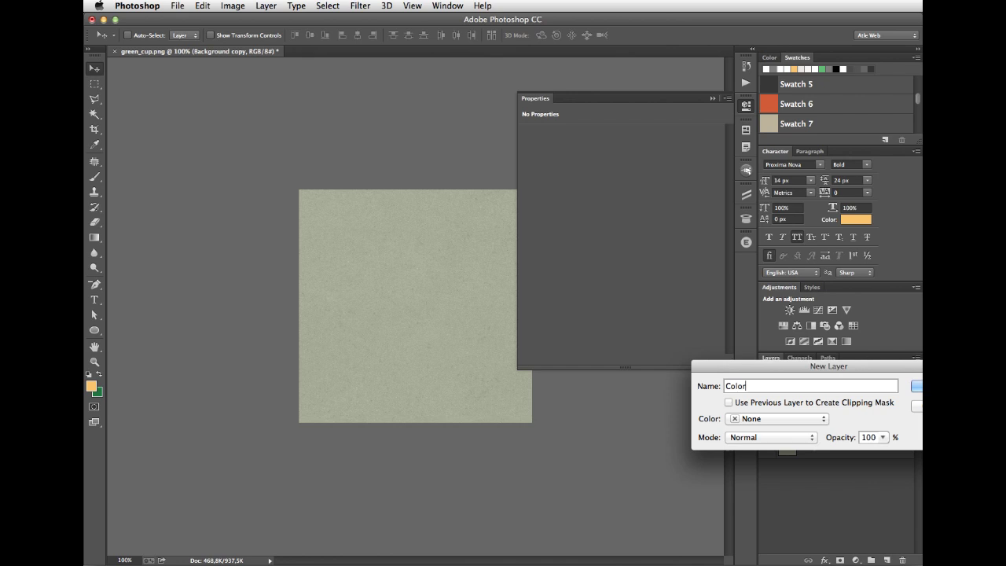
key(Return)
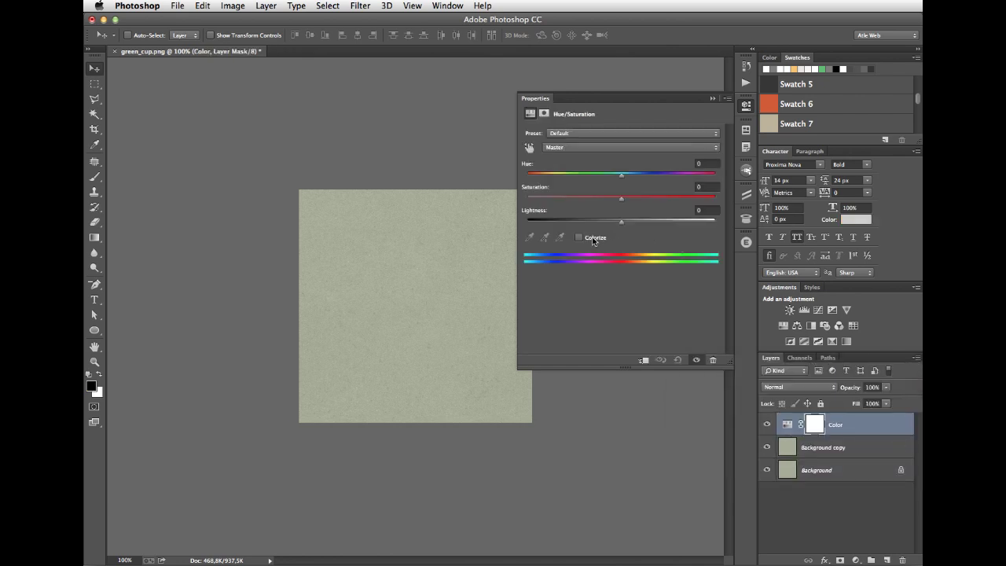
Step: Enable Colorize on the Color adjustment and tint the pattern light purple with hue 254 and lightness +27
click(580, 237)
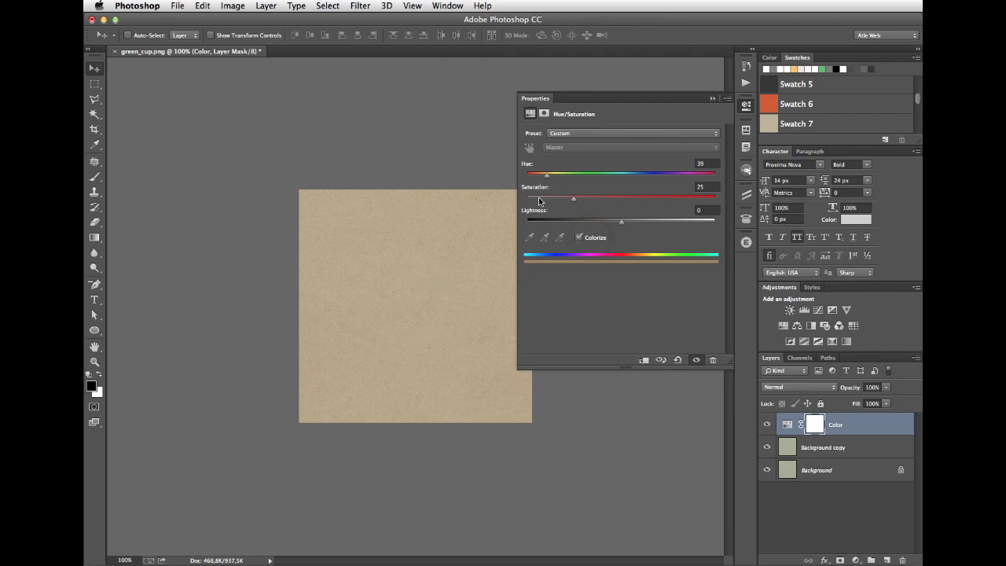
drag(553, 179, 661, 186)
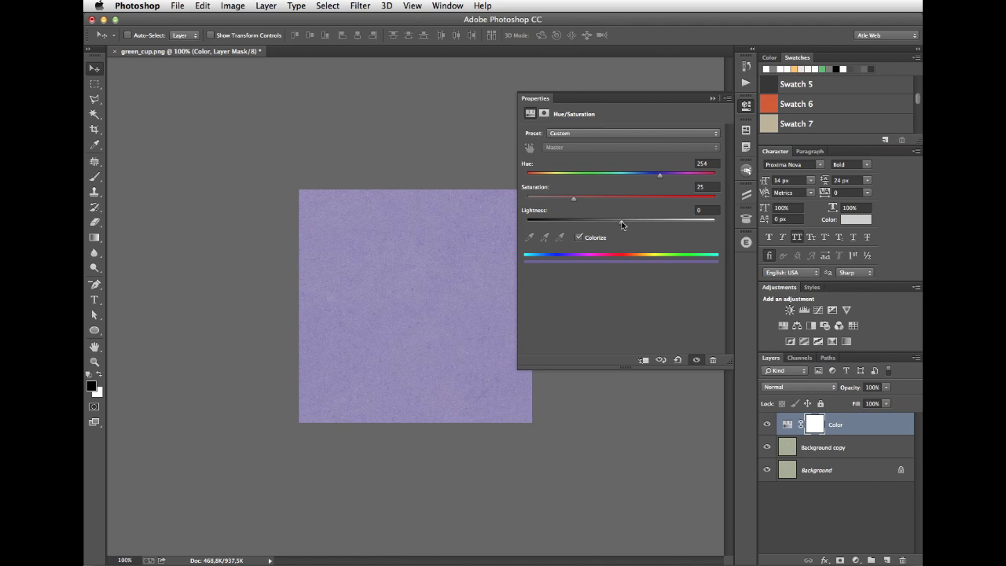
drag(621, 225, 644, 222)
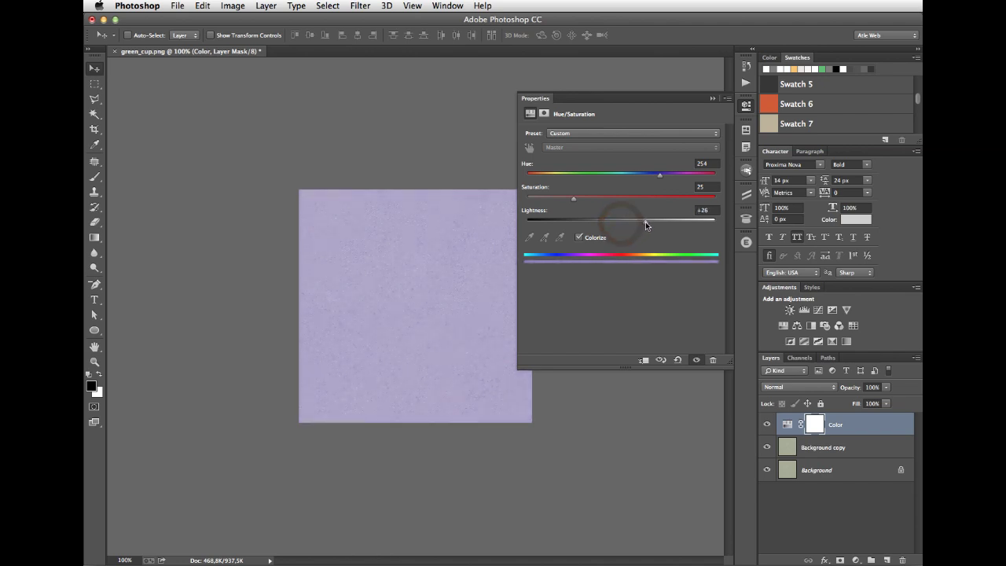
Step: Retint the pattern turquoise with hue 181, saturation 93 and lightness -36, and collapse the adjustment's properties
drag(660, 174, 587, 179)
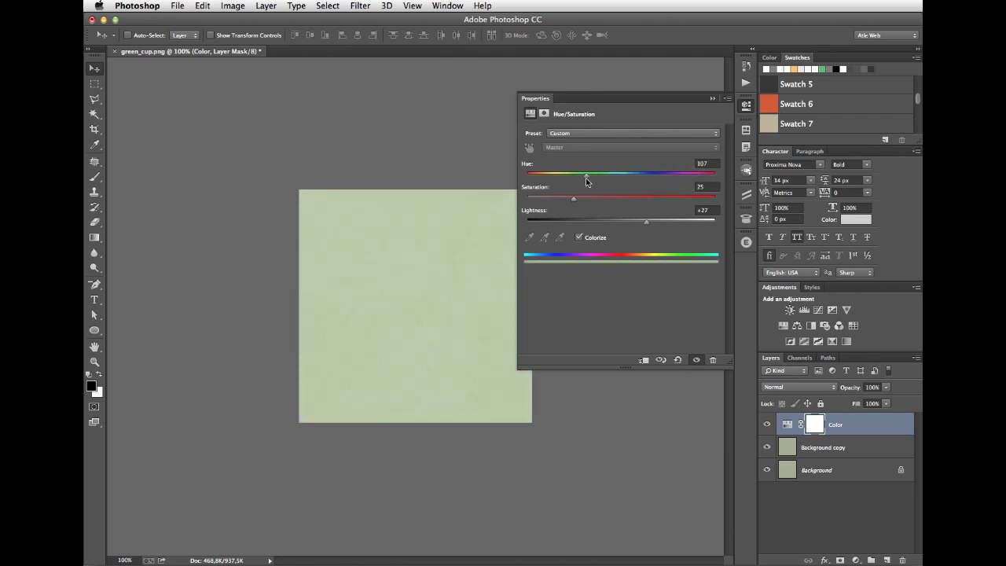
drag(640, 230, 586, 222)
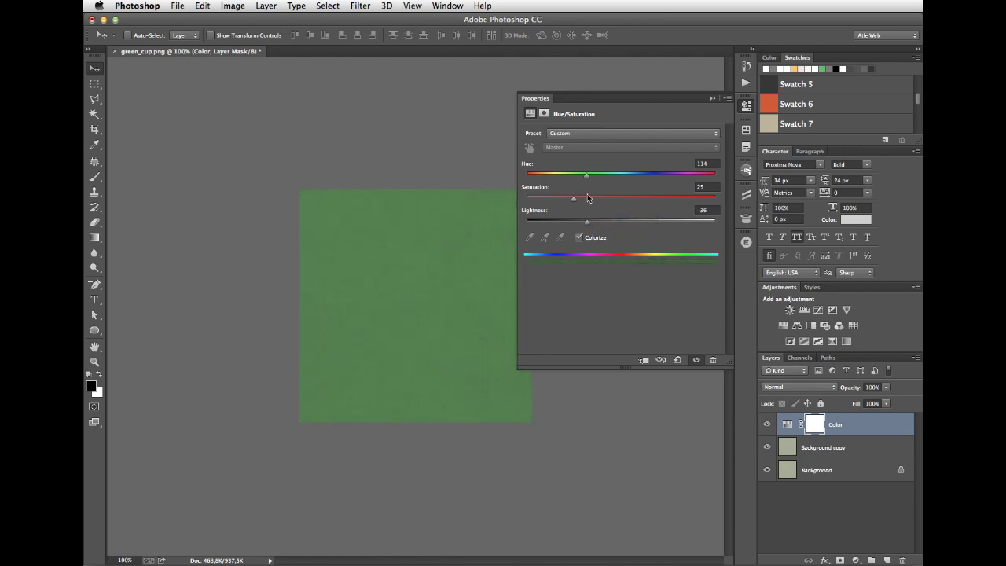
drag(578, 177, 633, 183)
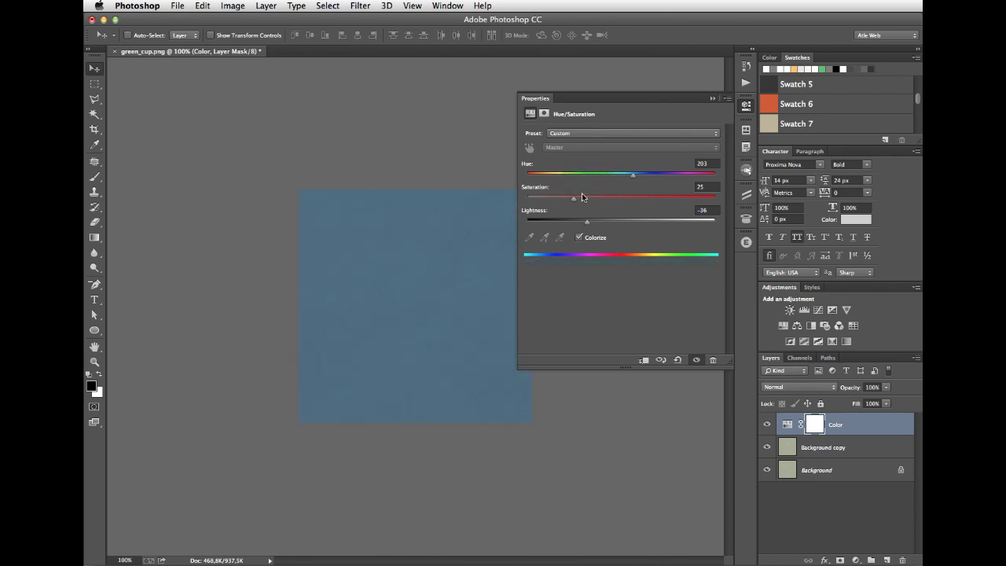
drag(582, 203, 702, 209)
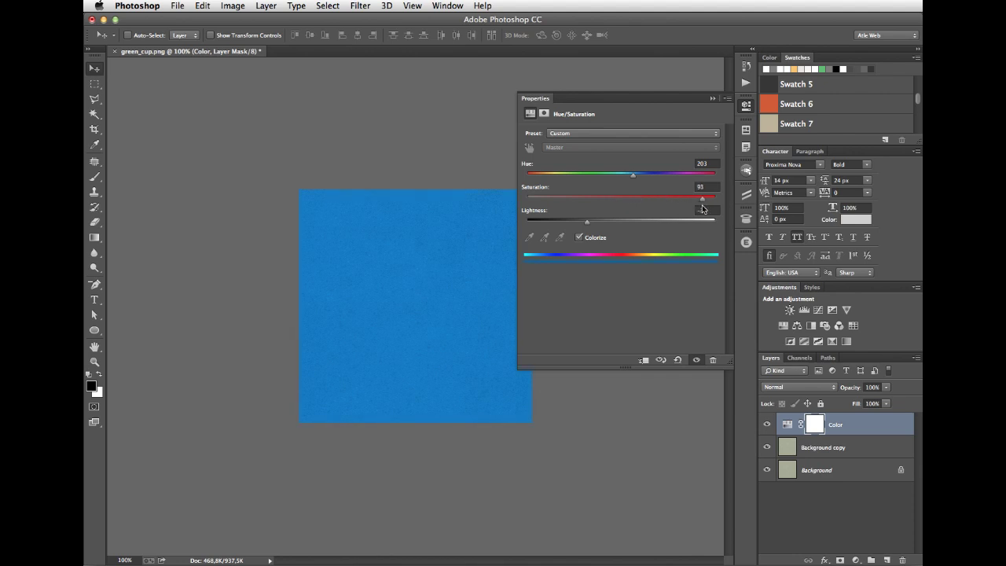
drag(635, 178, 620, 176)
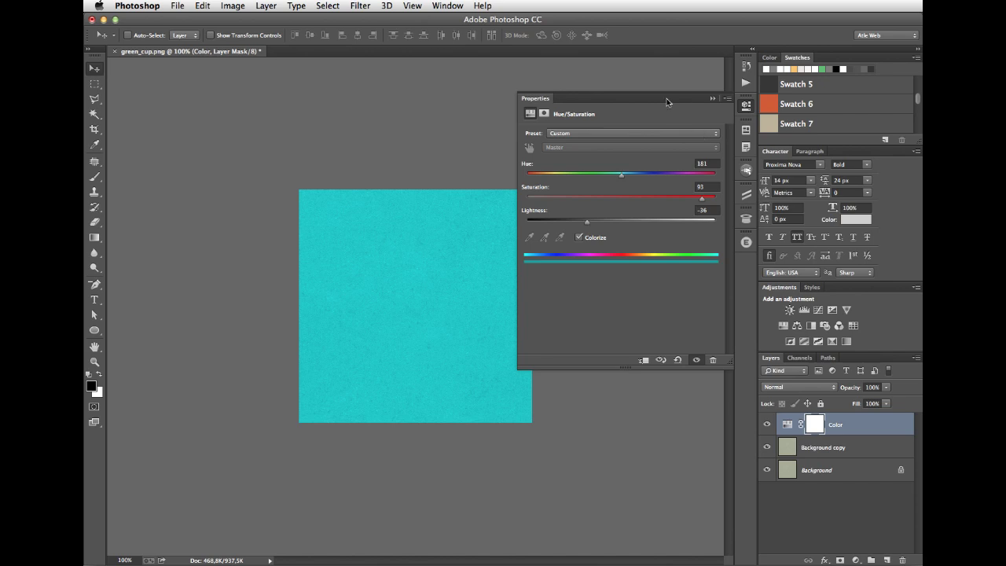
click(745, 105)
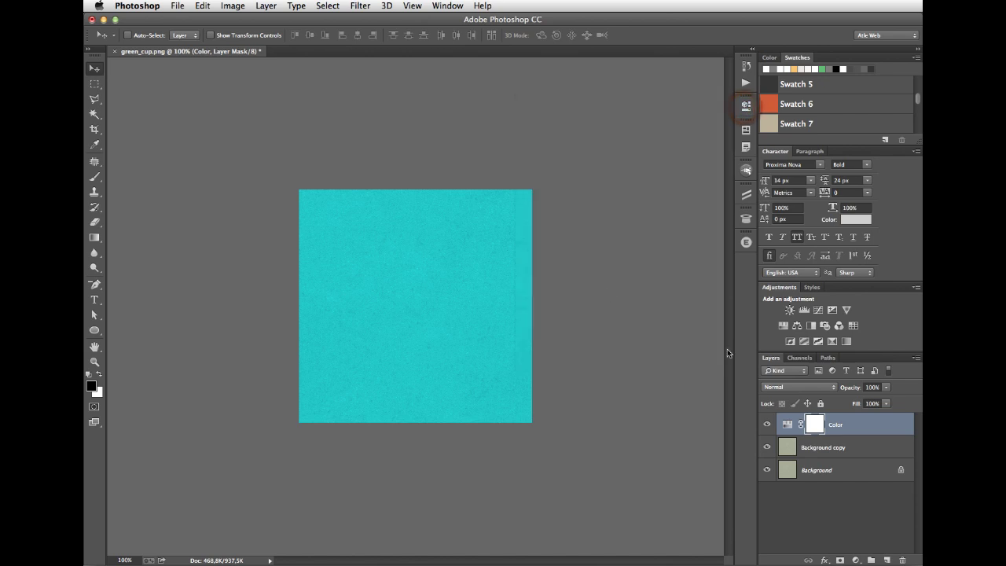
Step: Delete the Color adjustment layer's mask and the adjustment layer itself
click(903, 560)
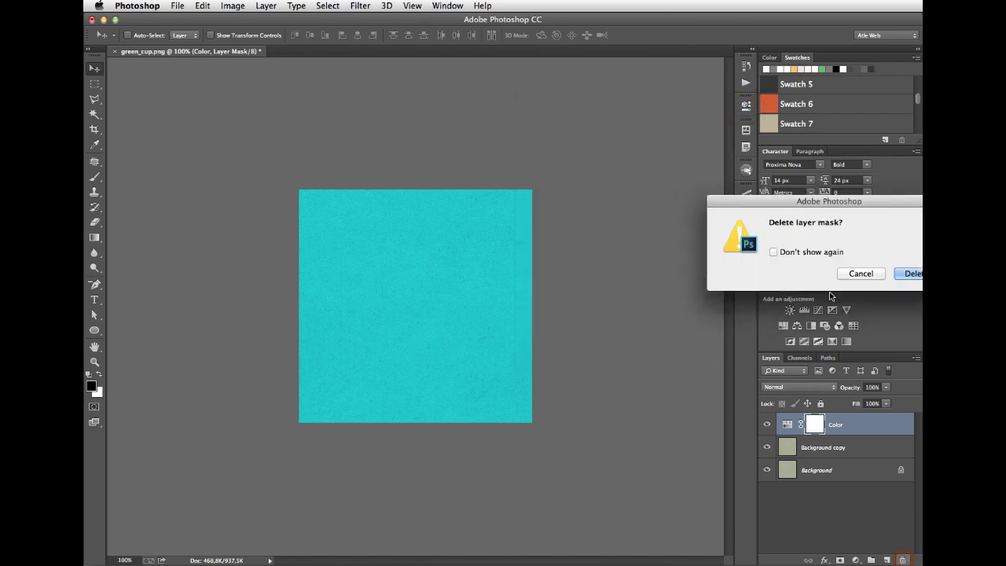
click(909, 275)
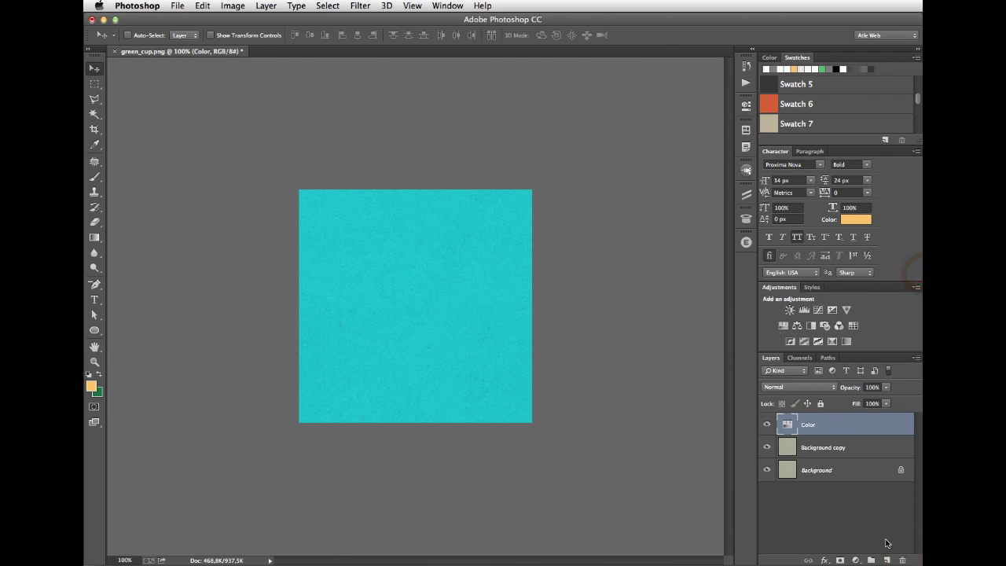
click(901, 559)
key(Return)
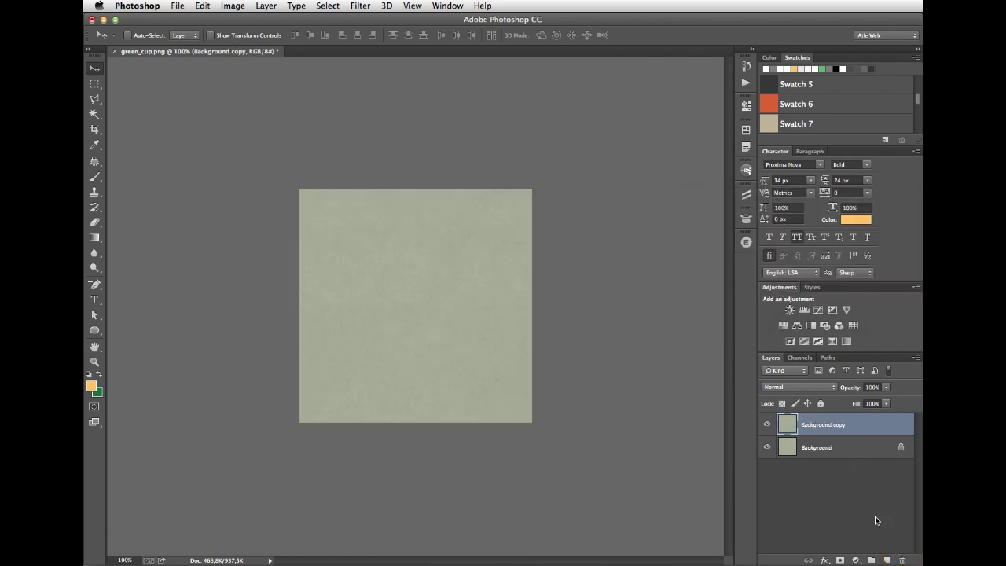
Step: Convert the image to Grayscale mode, discarding its color information
click(232, 6)
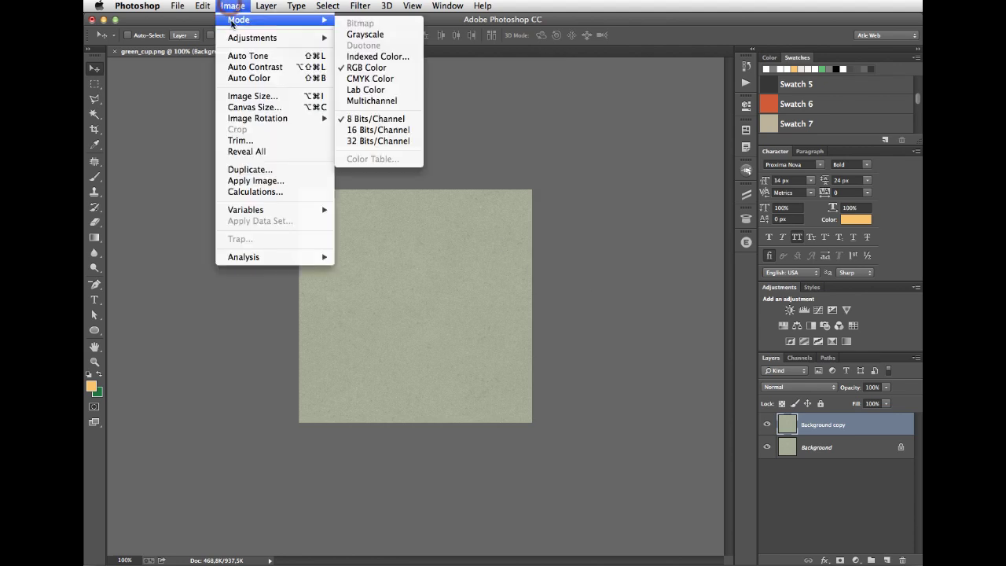
click(367, 35)
drag(895, 203, 535, 154)
click(564, 216)
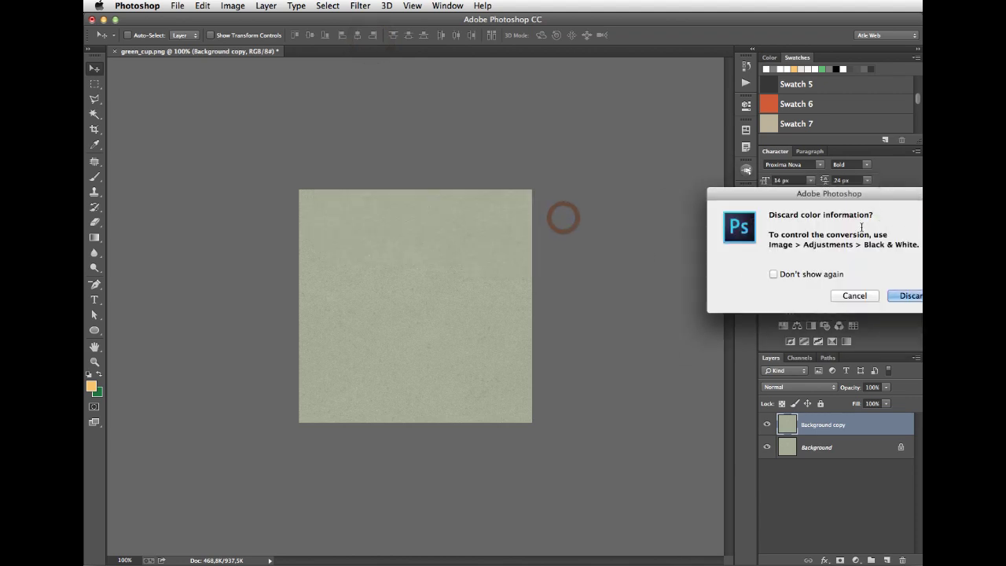
drag(839, 194, 495, 160)
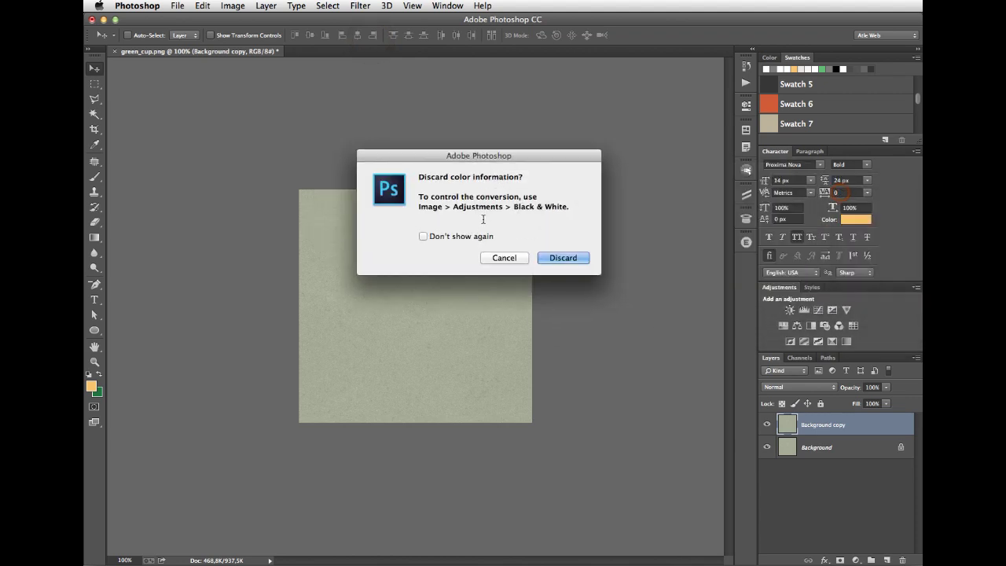
click(560, 260)
Step: Convert the grayscale image back to RGB Color mode
click(233, 6)
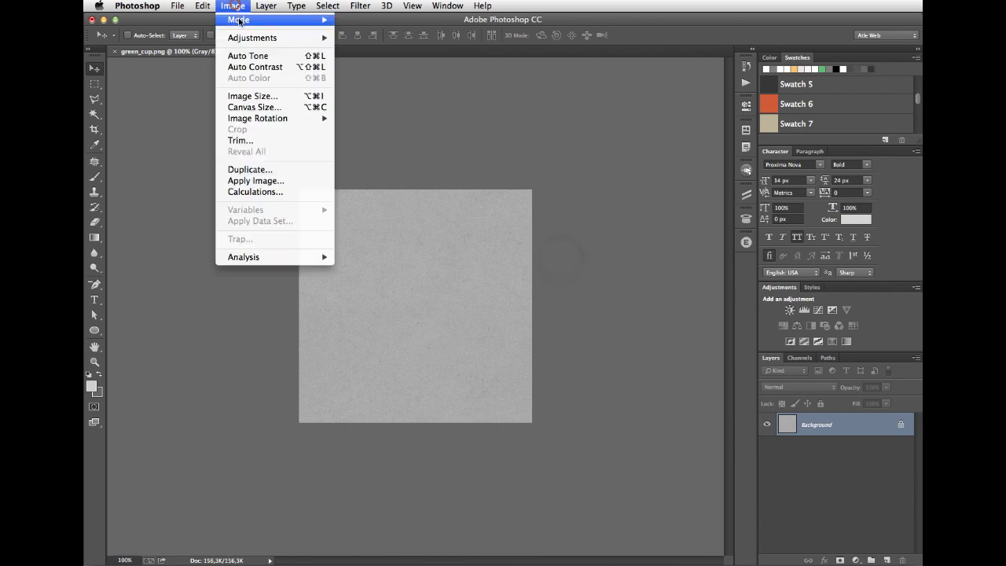
mouse_move(239, 20)
click(366, 73)
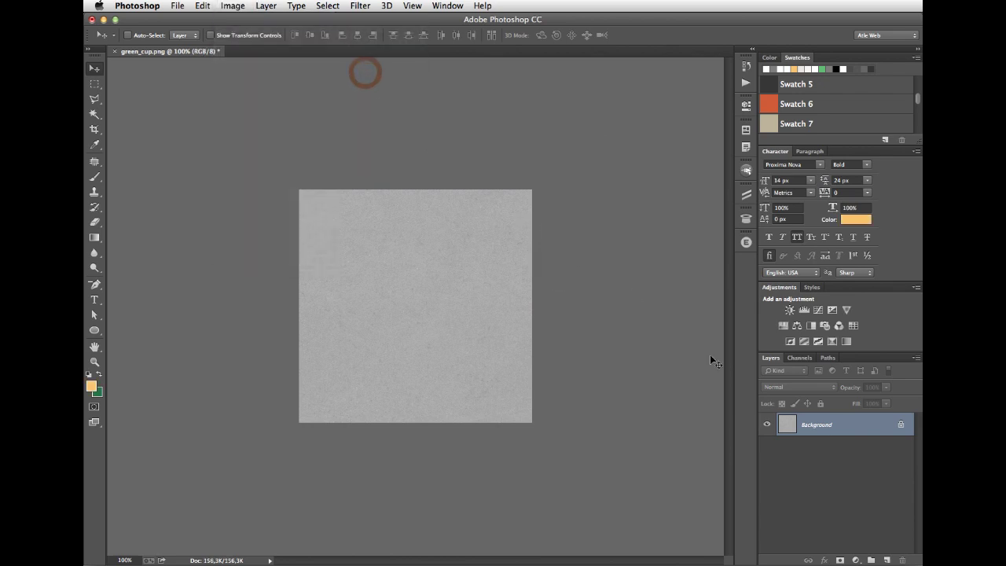
Step: Add a new empty layer above the background and set the foreground color to green #2fc15f
click(885, 560)
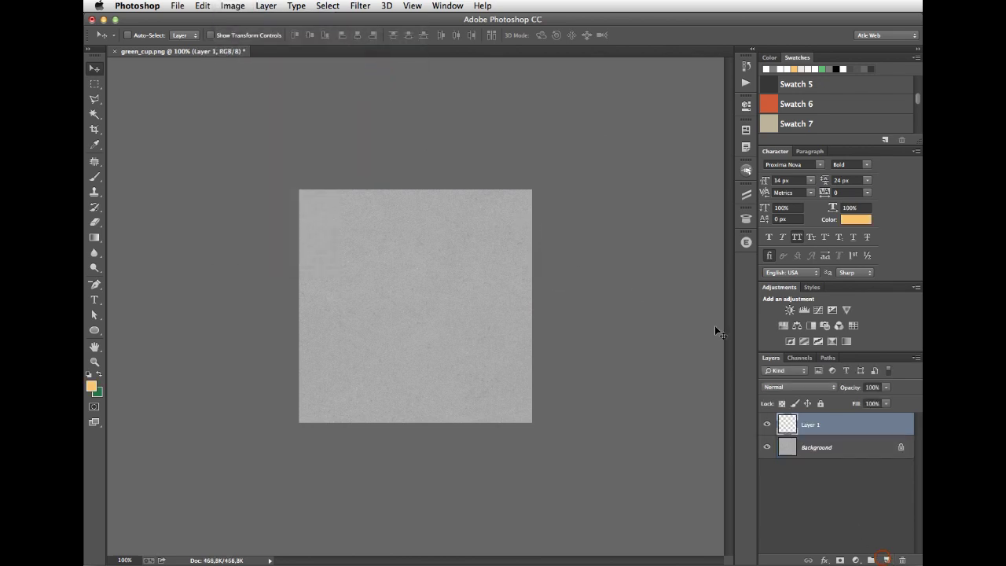
key(i)
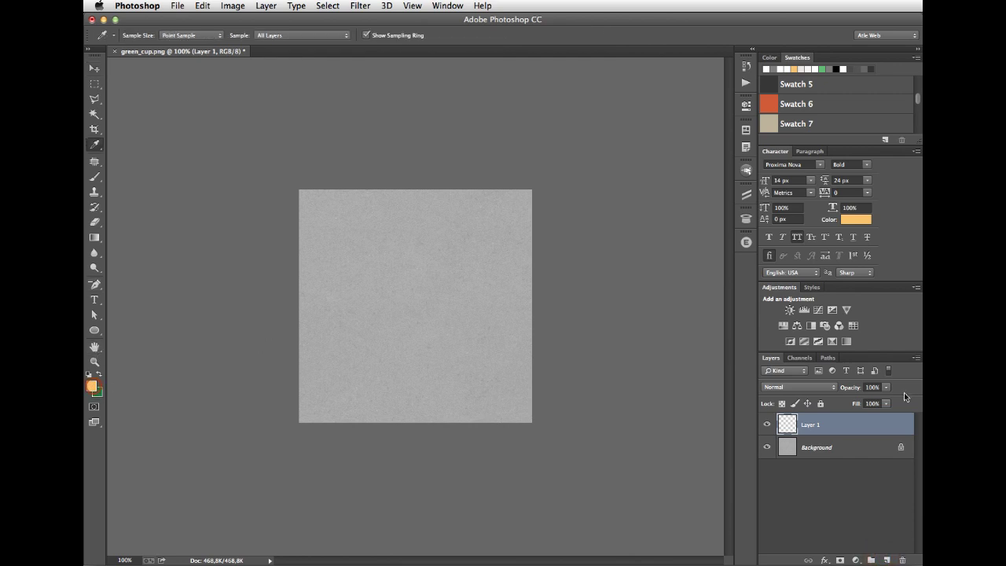
click(93, 385)
drag(496, 135, 415, 135)
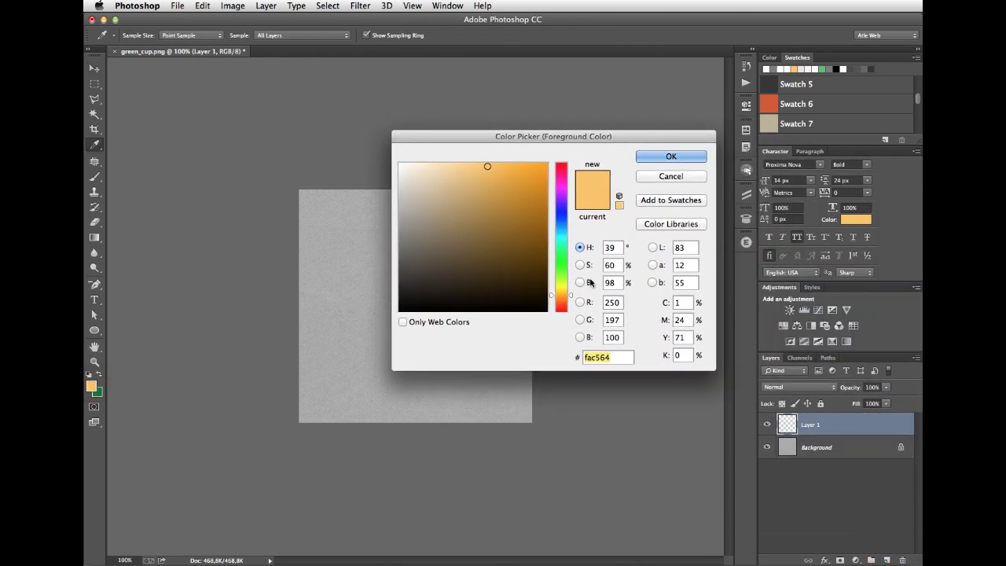
click(563, 265)
click(522, 202)
mouse_move(495, 201)
mouse_down()
mouse_move(512, 210)
mouse_move(512, 198)
mouse_up()
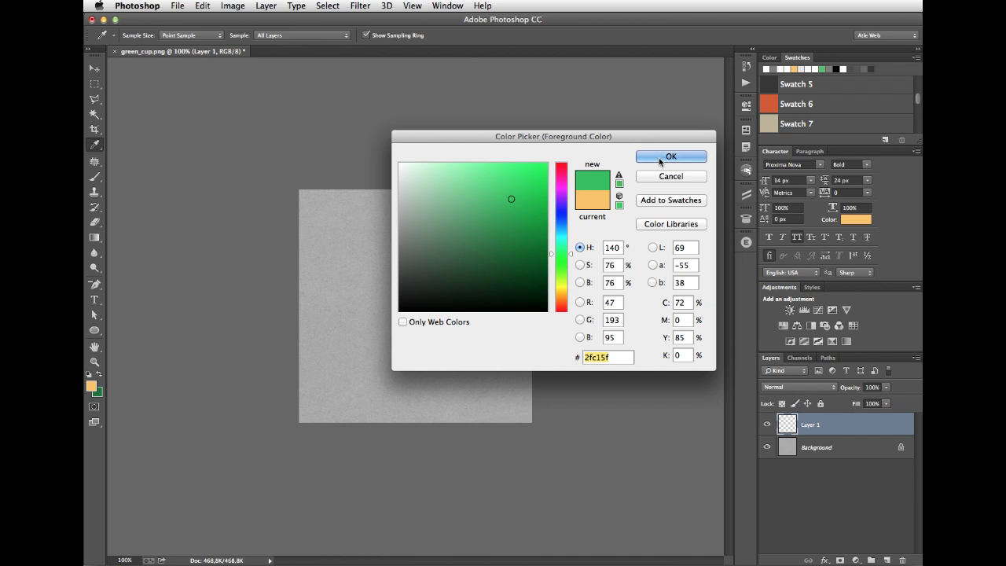
click(659, 158)
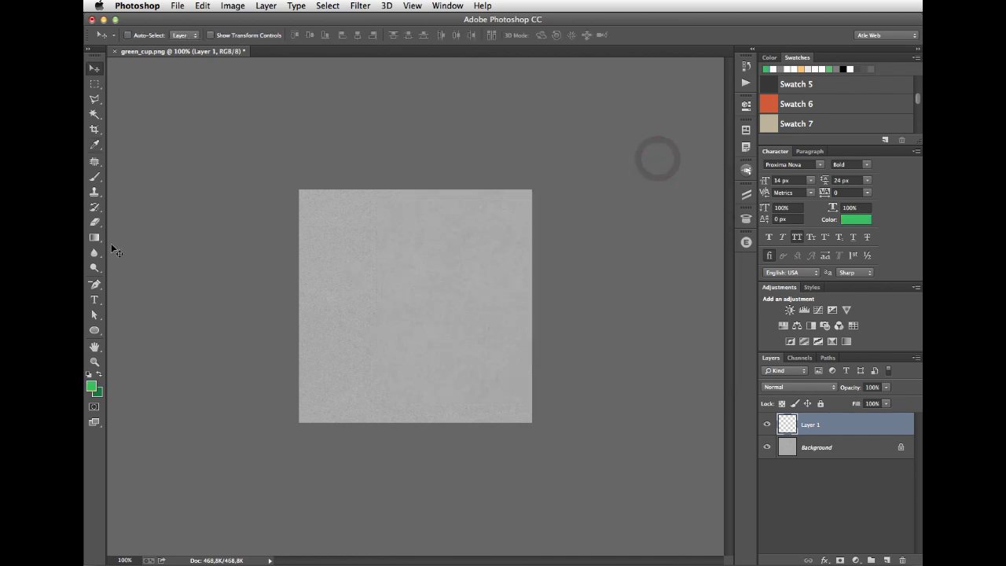
Step: Fill the new layer with the green foreground color
click(95, 192)
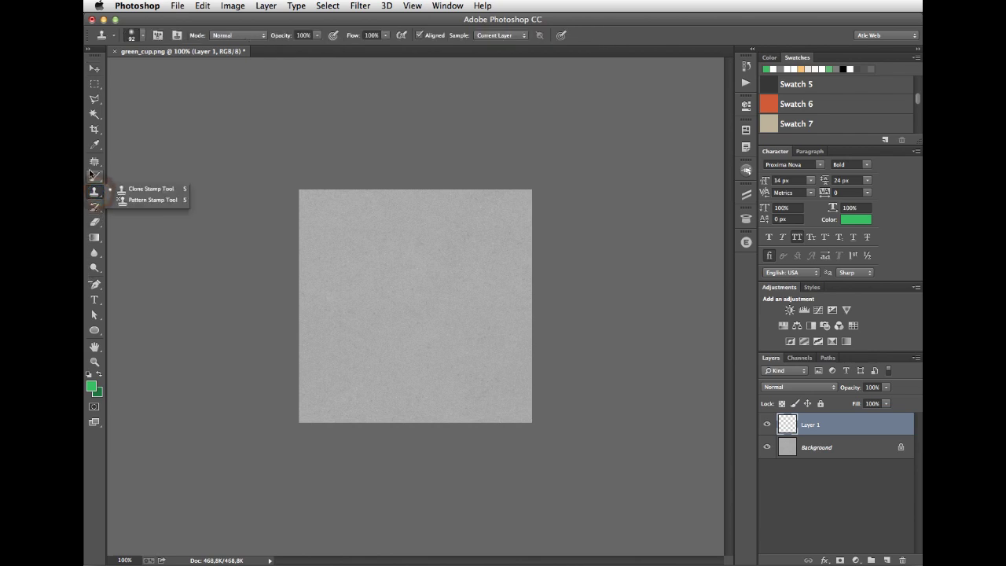
click(94, 207)
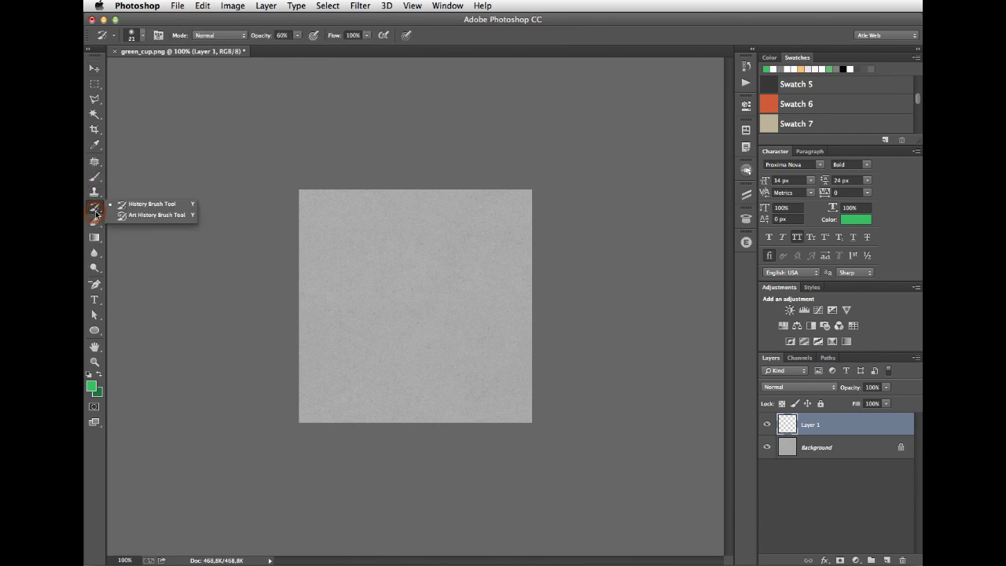
click(95, 70)
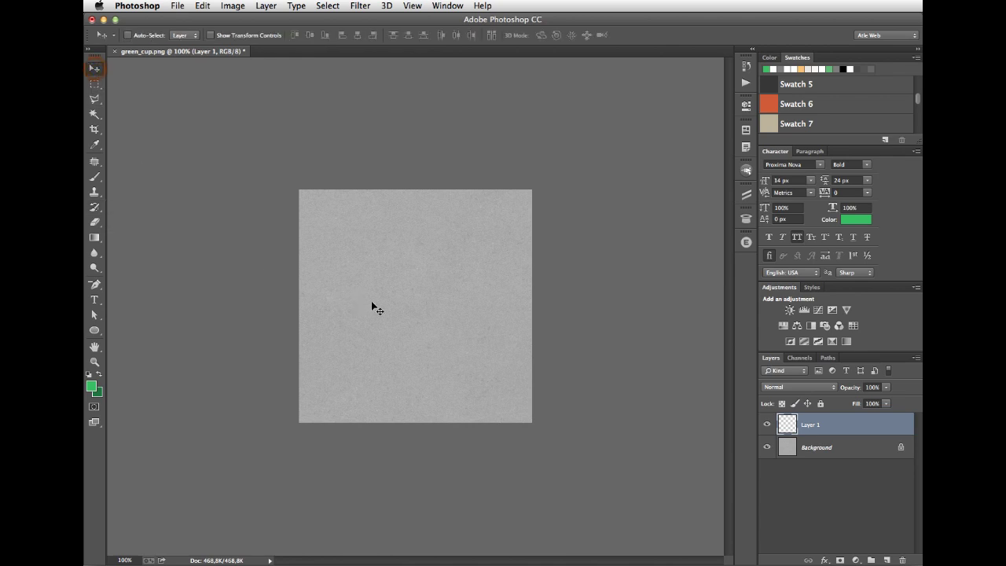
key(alt+BackSpace)
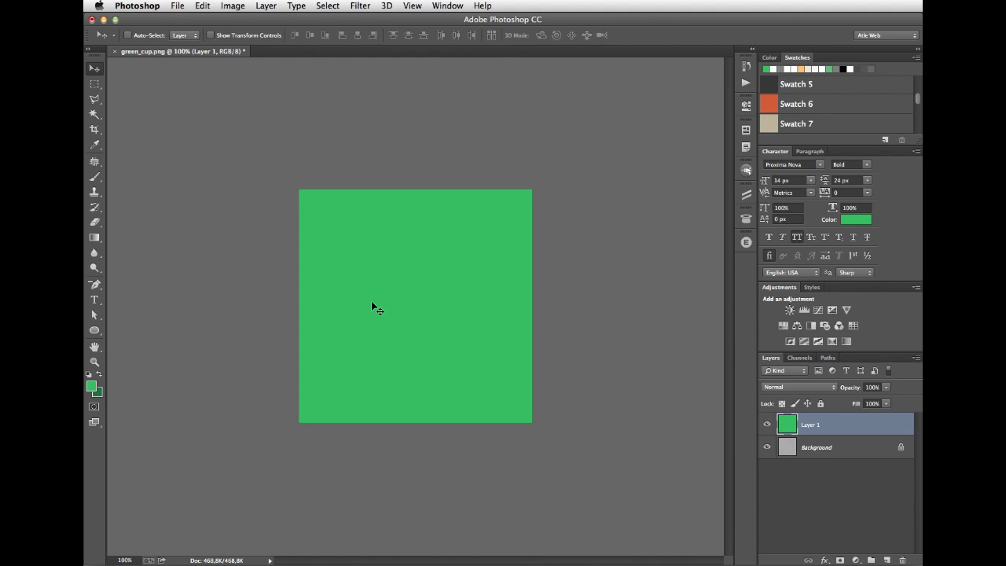
Step: Fill the already green layer with the foreground color again using the Paint Bucket tool, and return to the Move tool
click(94, 237)
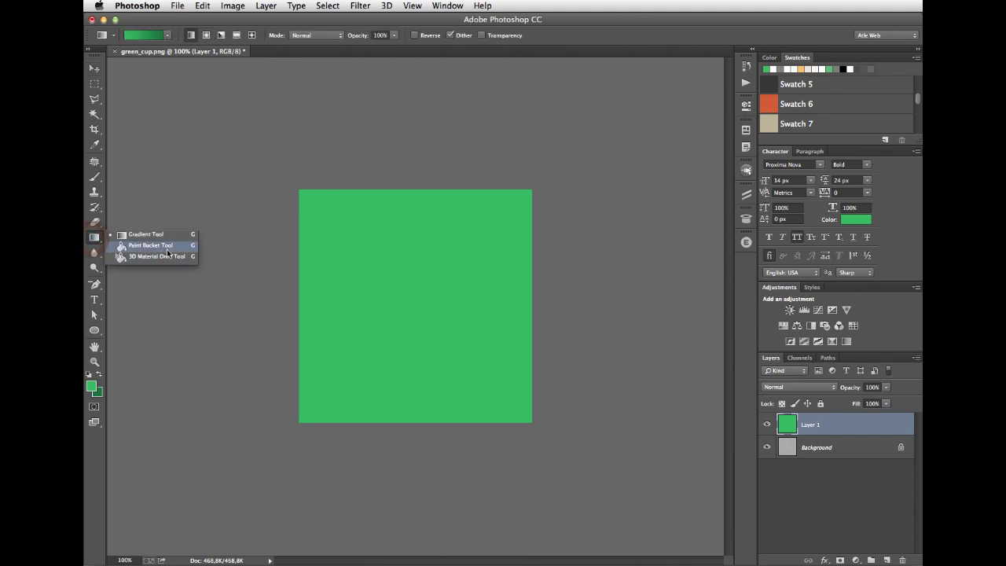
click(167, 245)
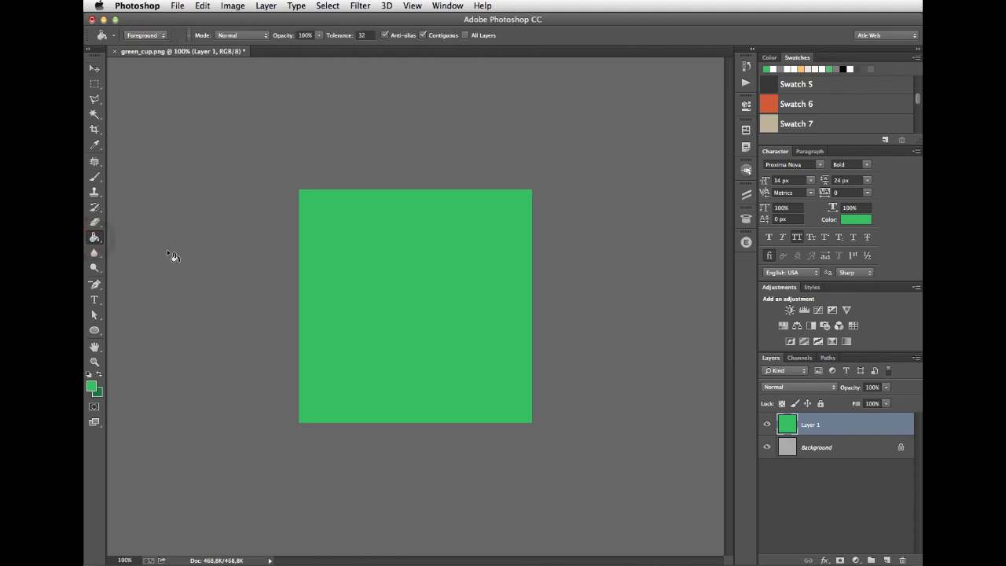
click(326, 267)
key(b)
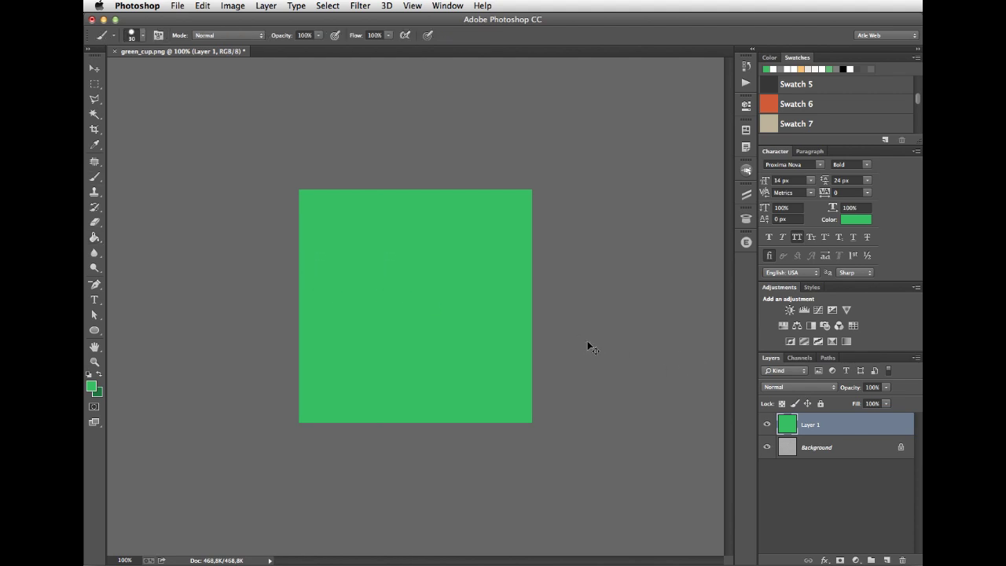
key(v)
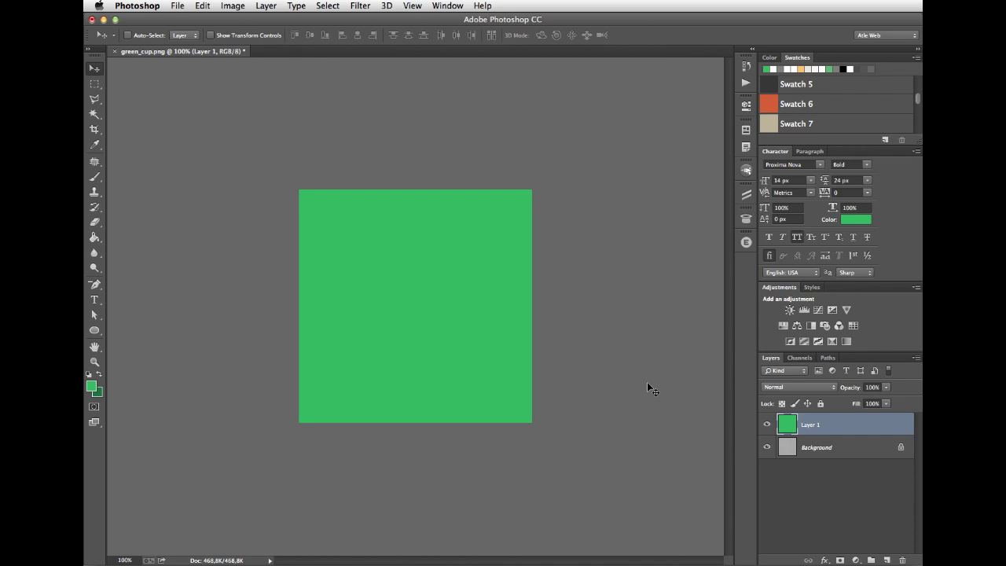
Step: Set the green layer's blending mode to Multiply and duplicate the Background layer
click(809, 391)
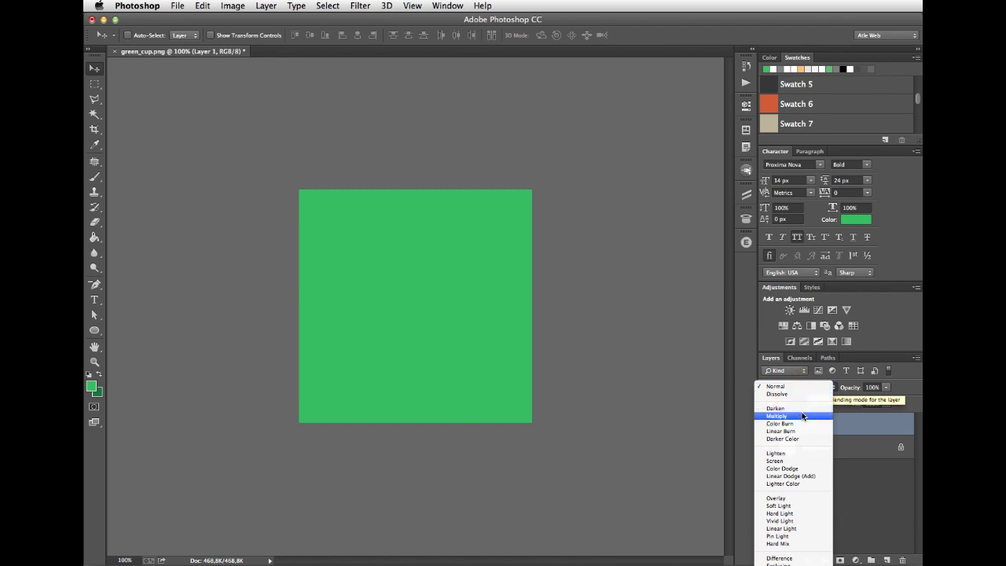
click(800, 418)
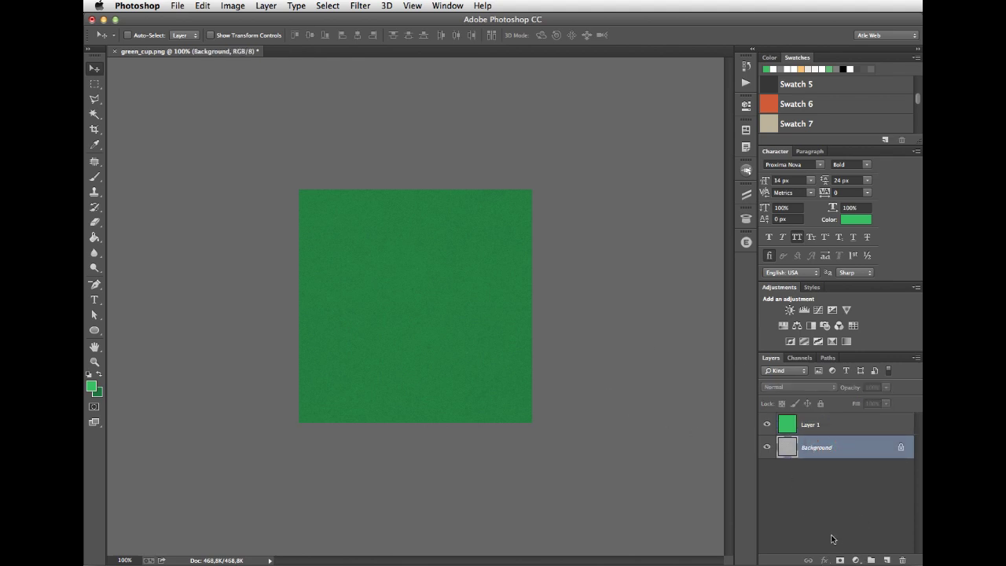
key(super+j)
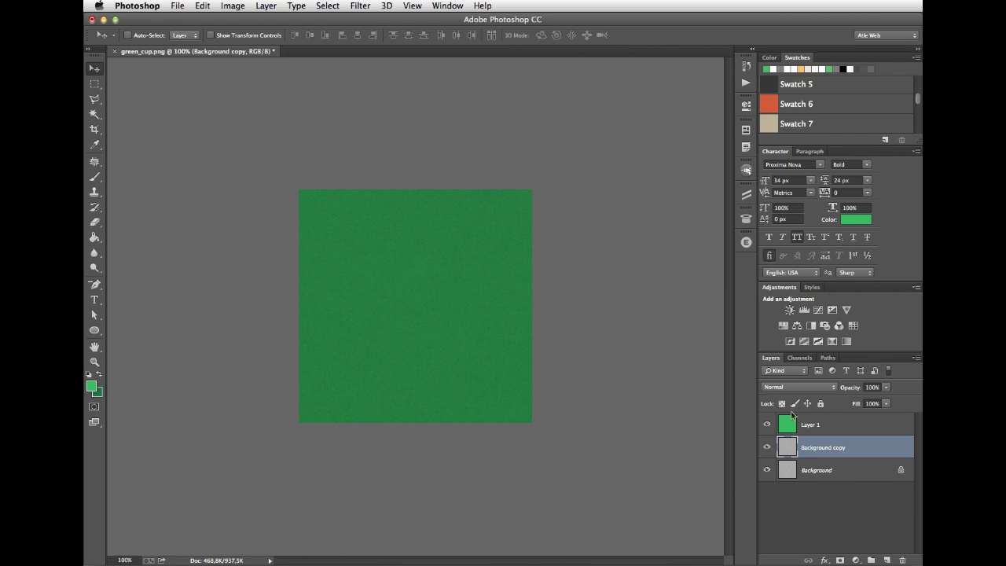
Step: Add a Levels adjustment layer directly above the background copy, below the green layer
click(808, 424)
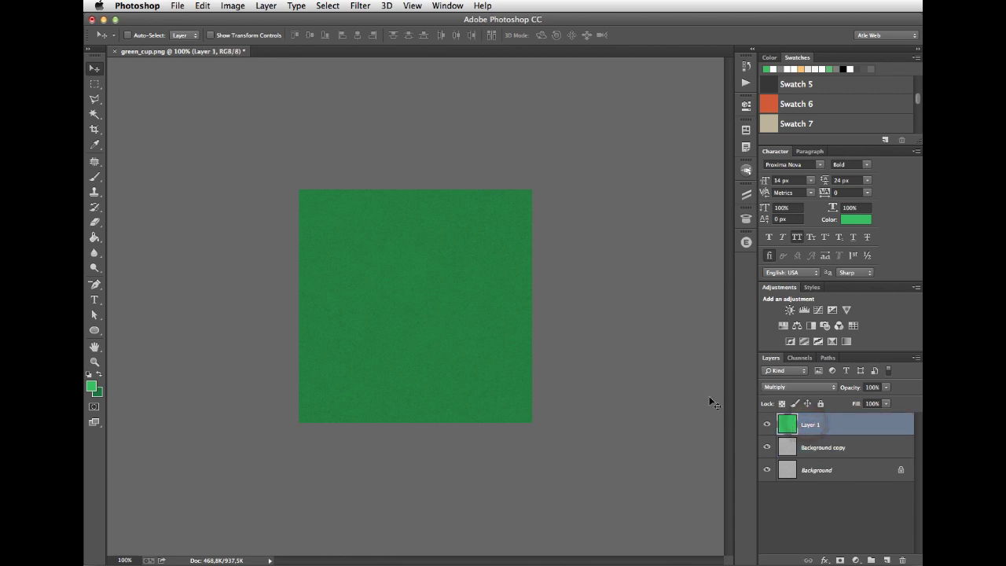
click(821, 447)
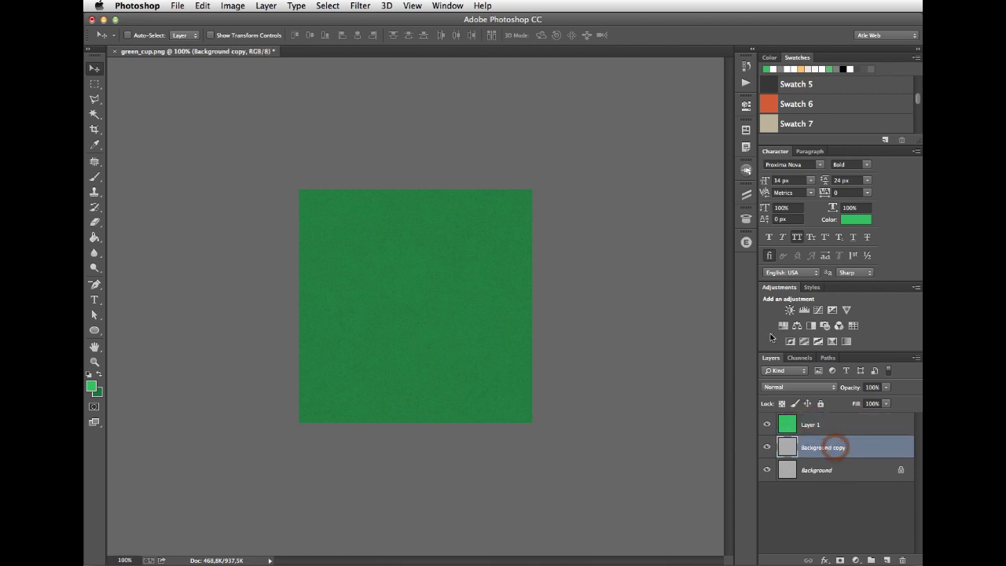
click(767, 425)
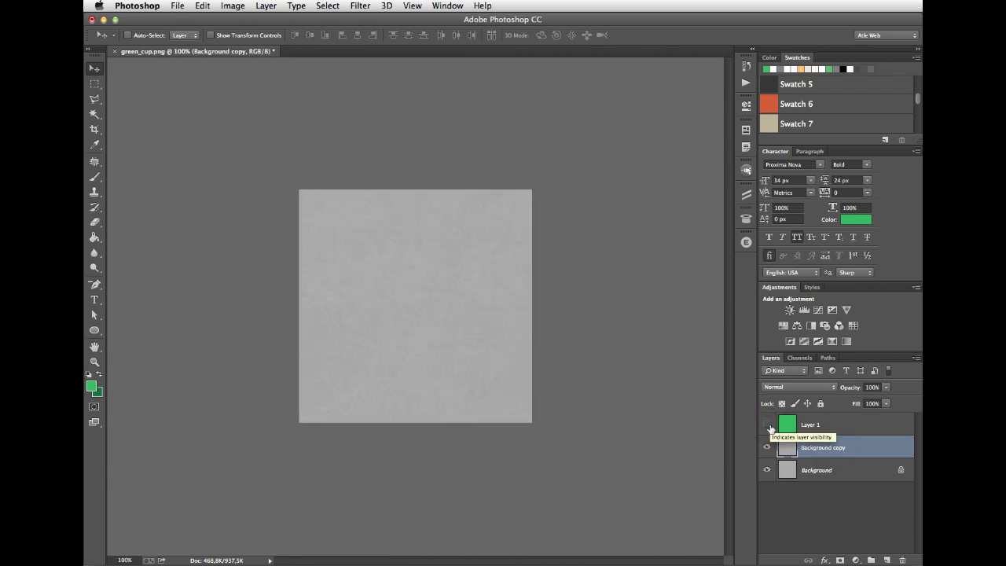
click(767, 425)
click(266, 6)
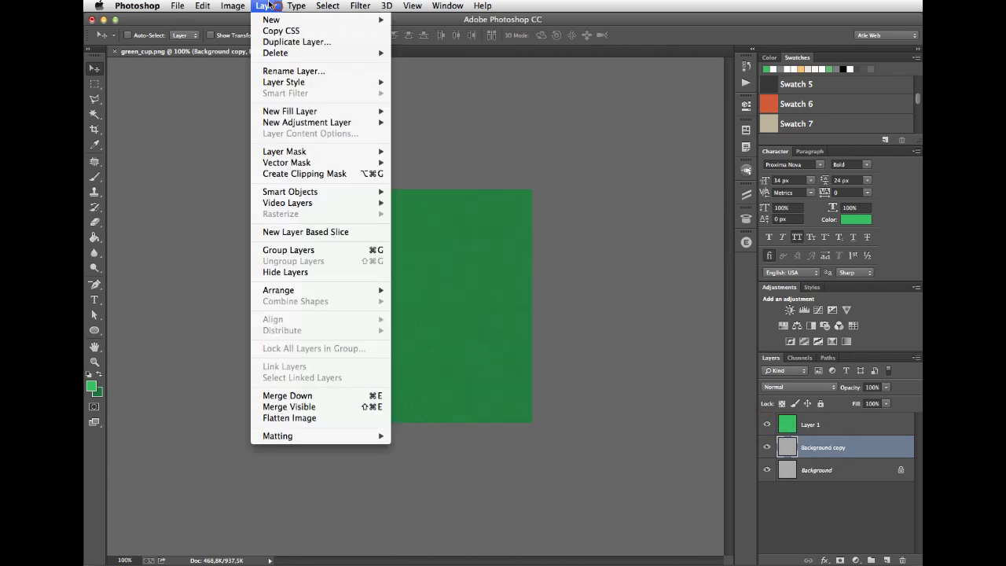
mouse_move(348, 123)
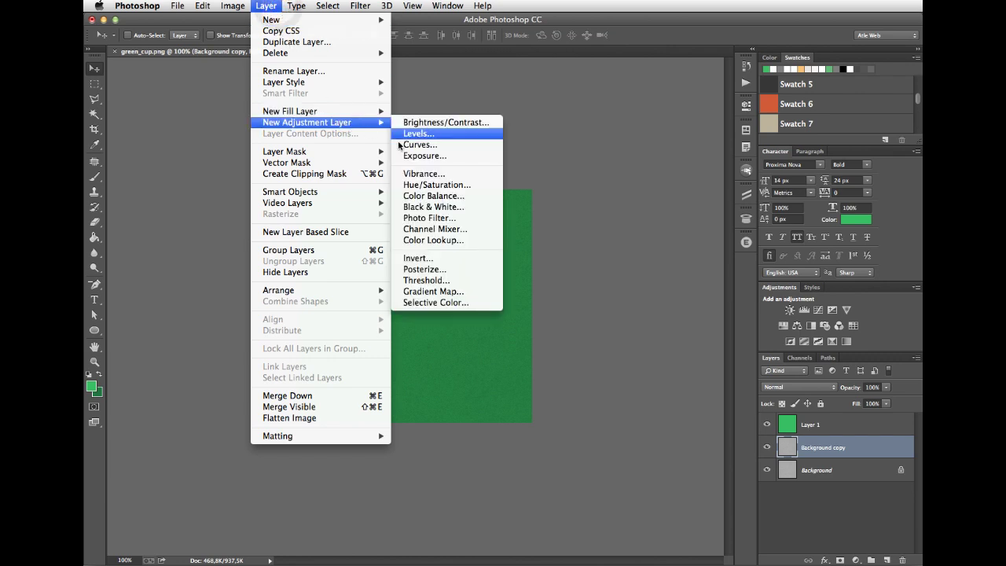
click(441, 139)
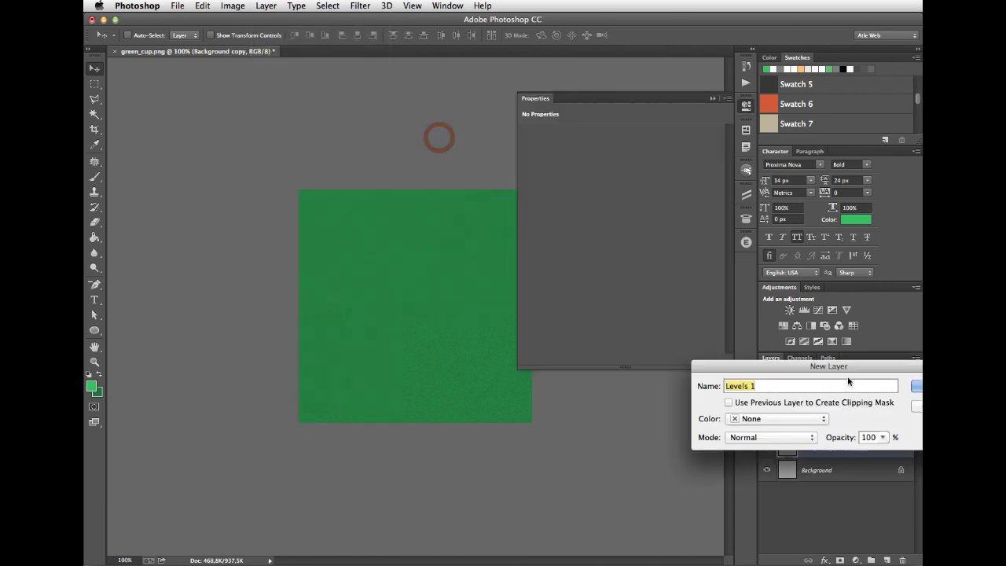
click(916, 386)
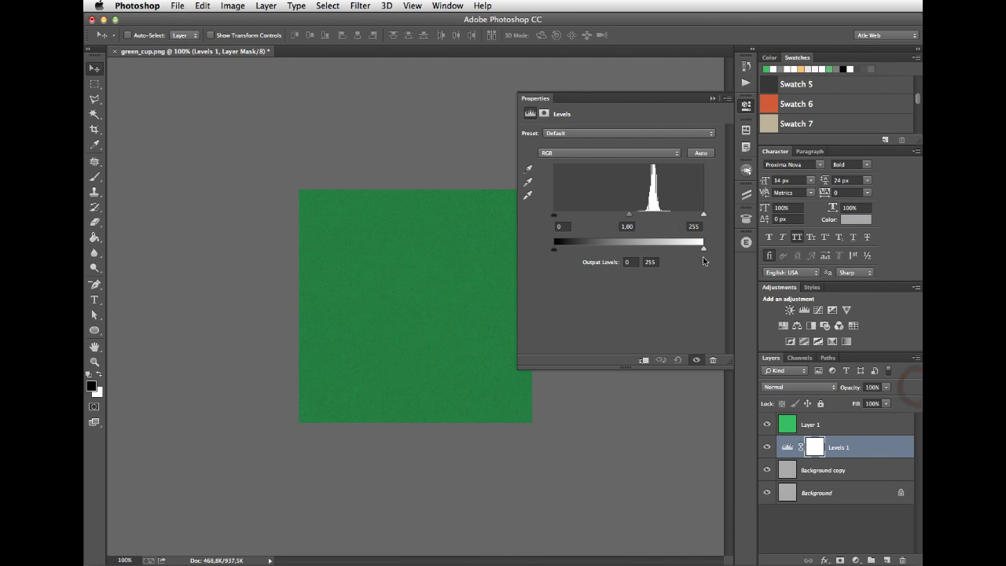
Step: Brighten the pattern by lowering the Levels white input level to about 194, and collapse the adjustment's properties
drag(703, 215, 667, 216)
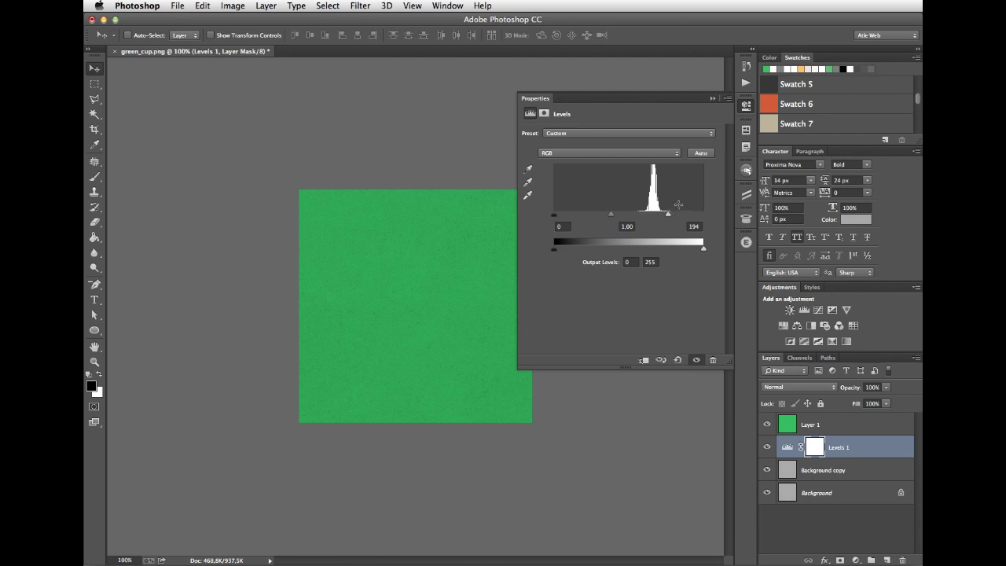
mouse_move(668, 217)
mouse_down()
mouse_move(678, 217)
mouse_move(667, 220)
mouse_up()
click(746, 108)
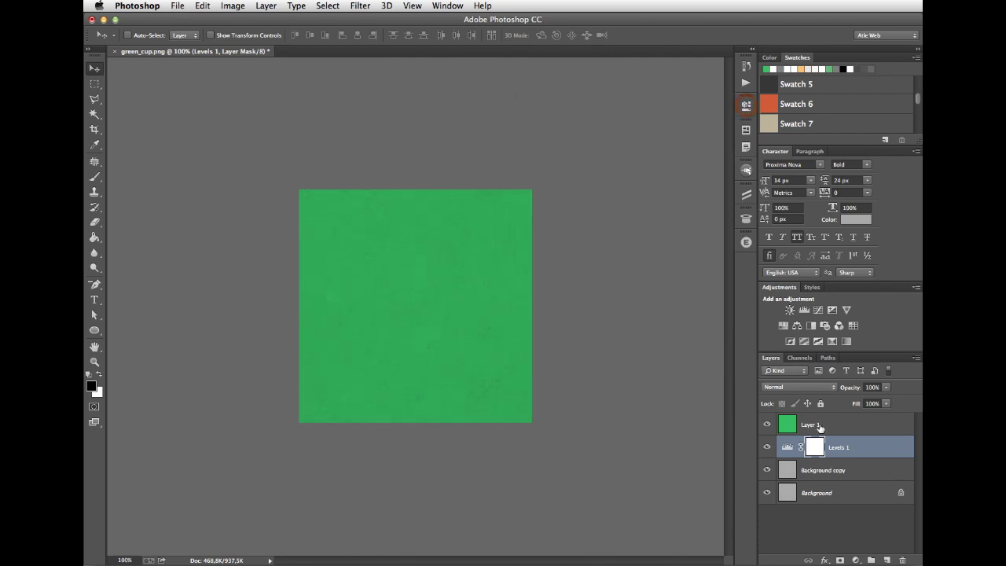
Step: Try the Color Burn, Linear Burn, Darker Color and Lighten blending modes on the green layer
click(817, 425)
click(813, 388)
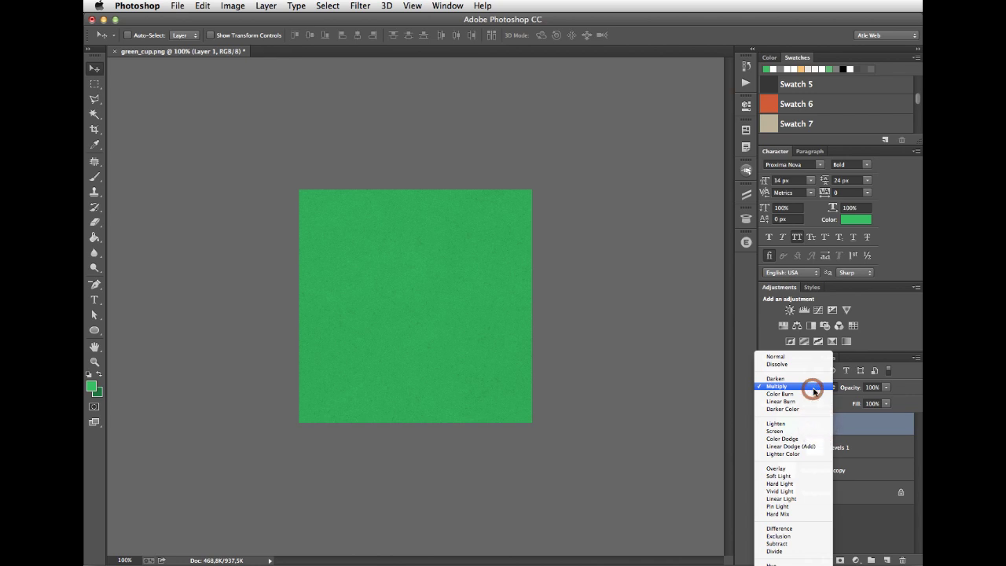
click(813, 394)
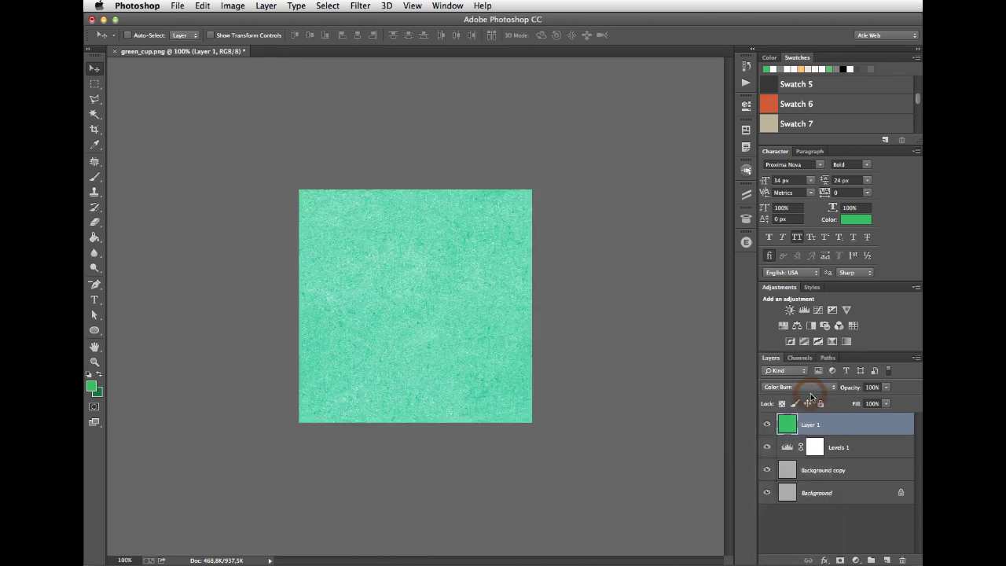
click(812, 390)
click(811, 393)
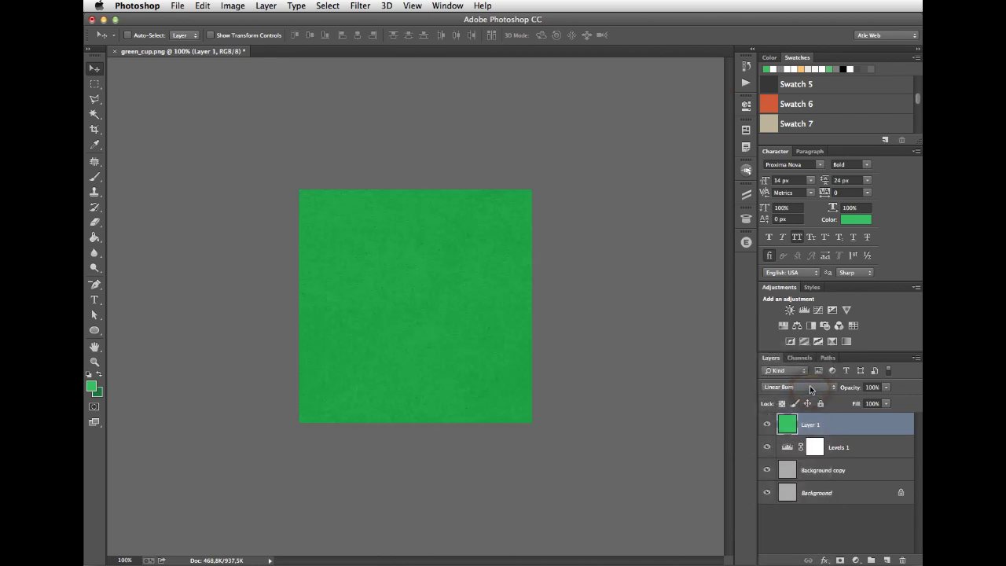
click(810, 389)
click(809, 394)
click(809, 388)
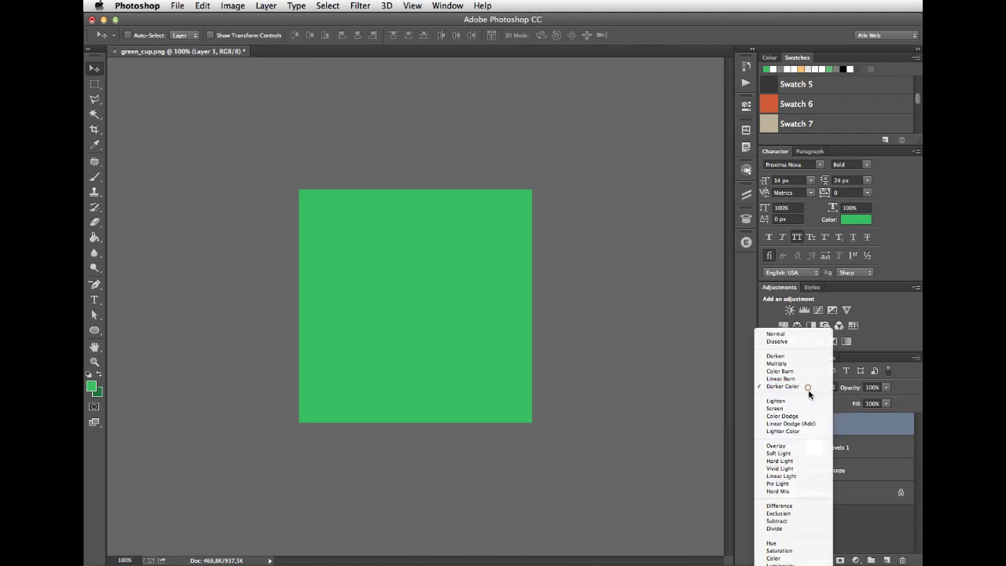
click(806, 401)
Step: Try the Screen, Color Dodge, Linear Dodge (Add) and Lighter Color blending modes on the green layer
click(806, 388)
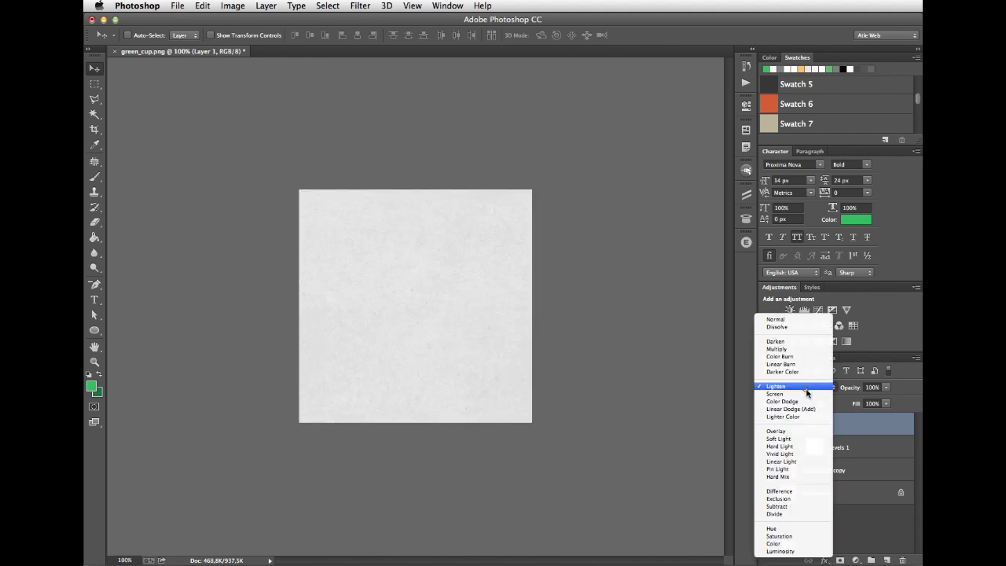
click(804, 395)
click(805, 388)
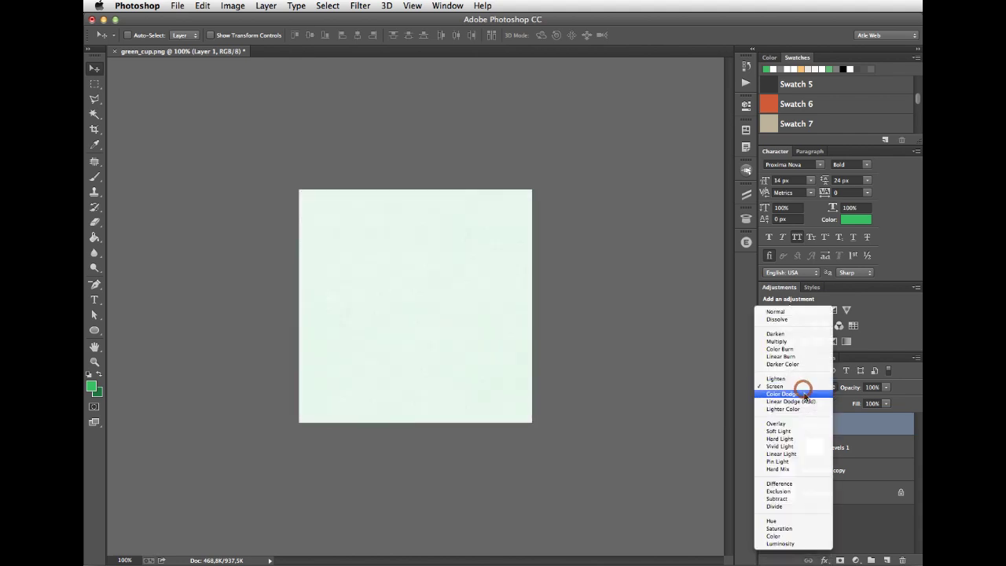
click(805, 395)
click(804, 388)
click(805, 394)
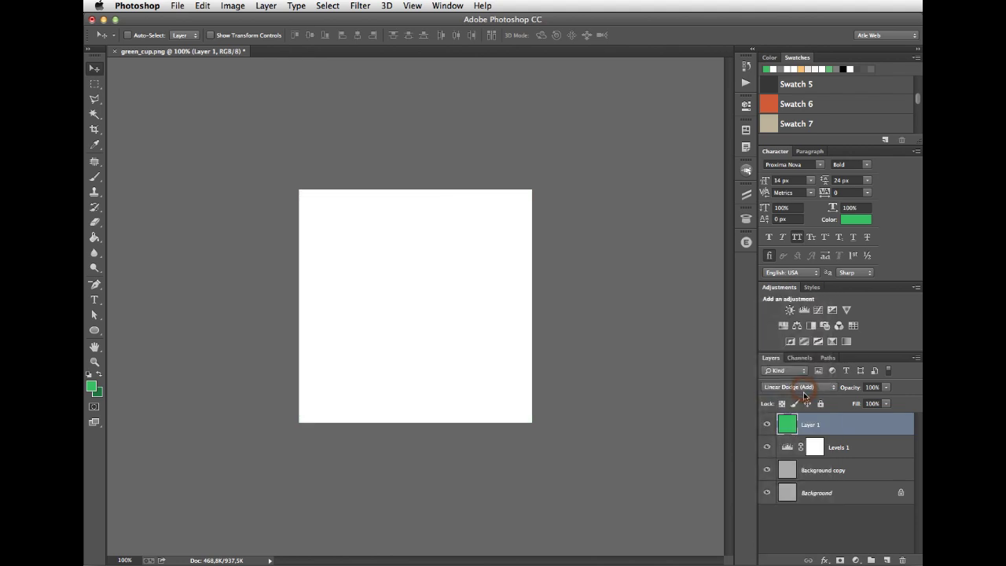
click(804, 388)
click(804, 393)
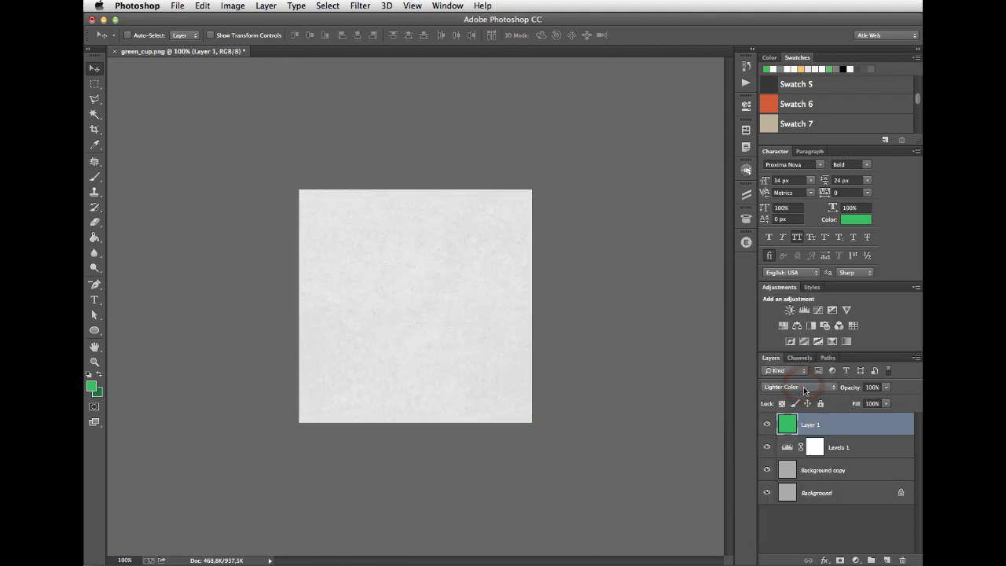
Step: Try the Overlay blending mode on the green layer, inspect the texture up close, and try Soft Light
click(804, 388)
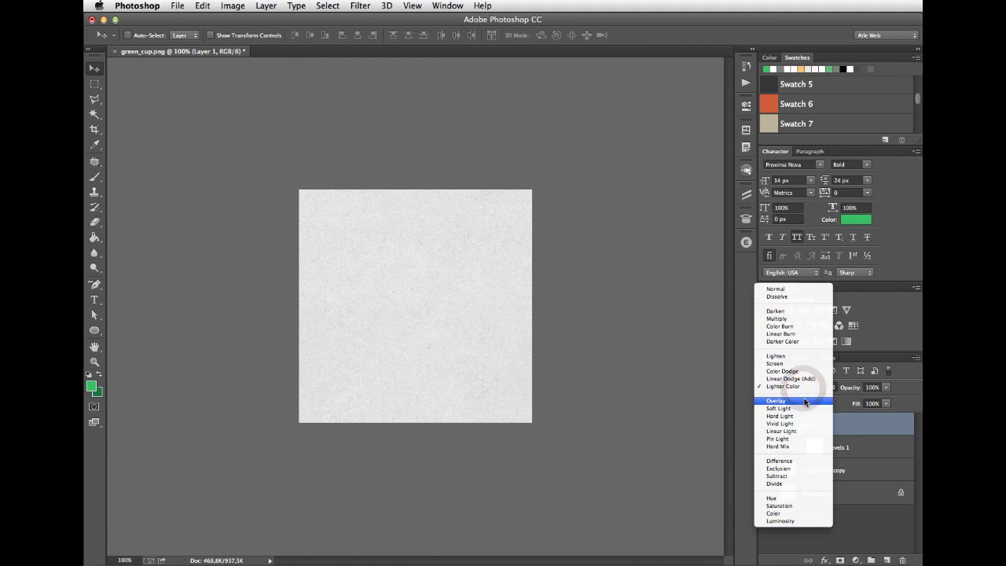
click(804, 400)
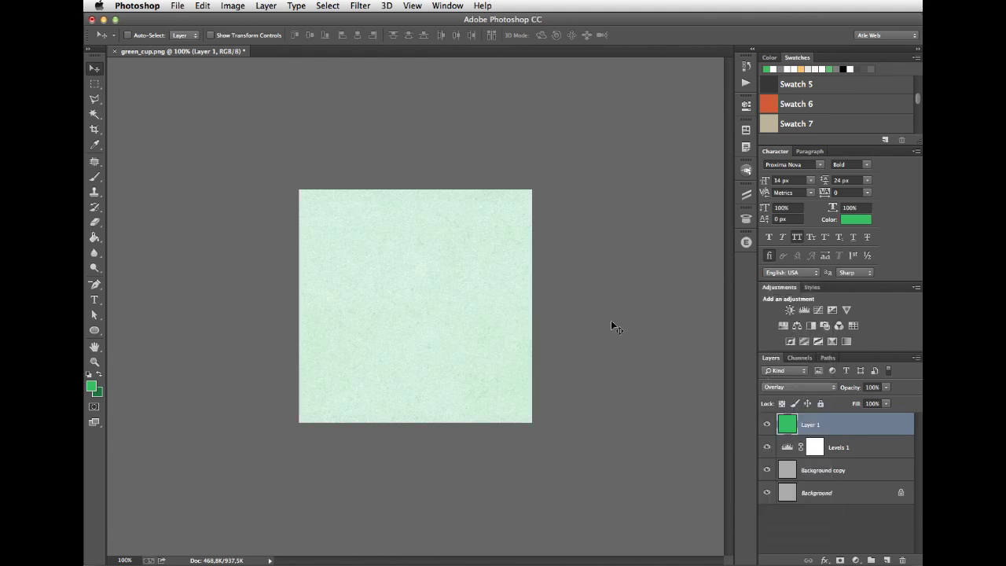
key(super+equal)
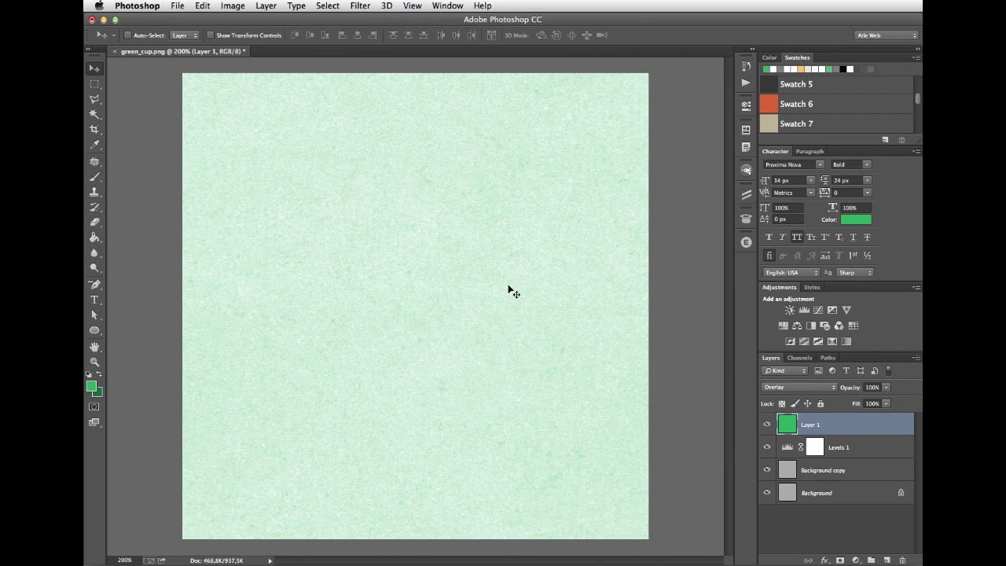
key(super+minus)
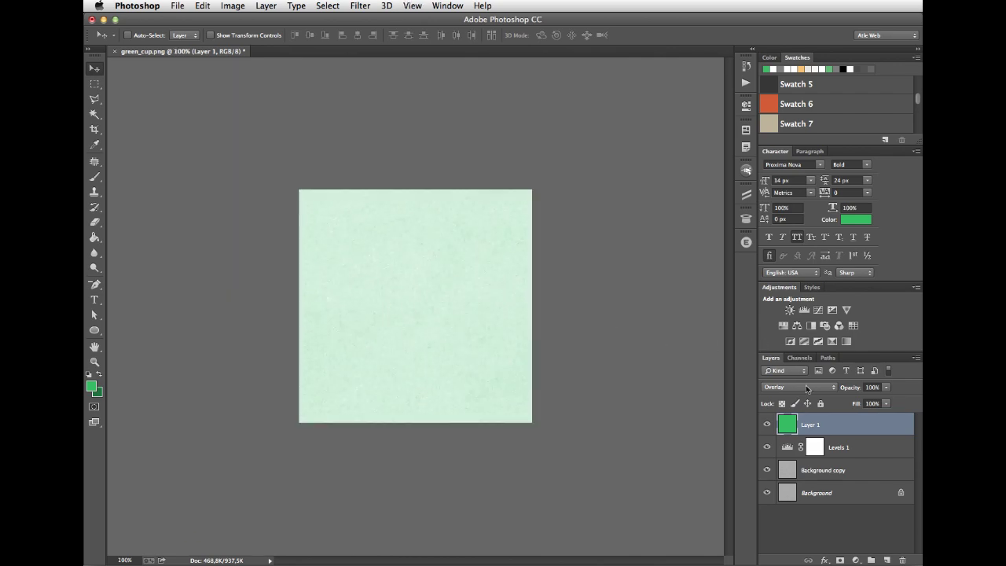
click(806, 388)
click(806, 395)
Step: Set the green layer's blending mode back to Multiply and select the Levels adjustment layer
click(795, 387)
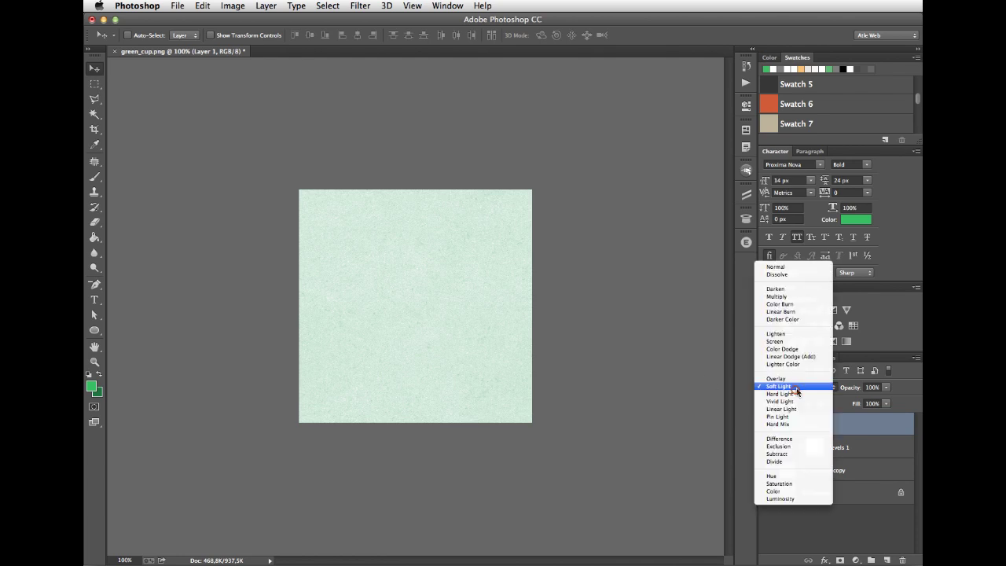
click(791, 297)
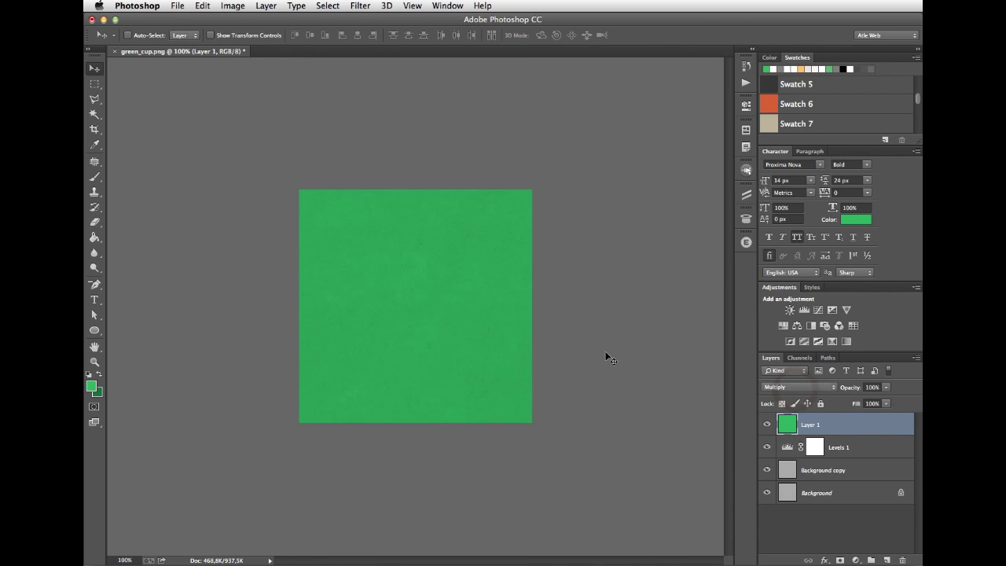
click(846, 446)
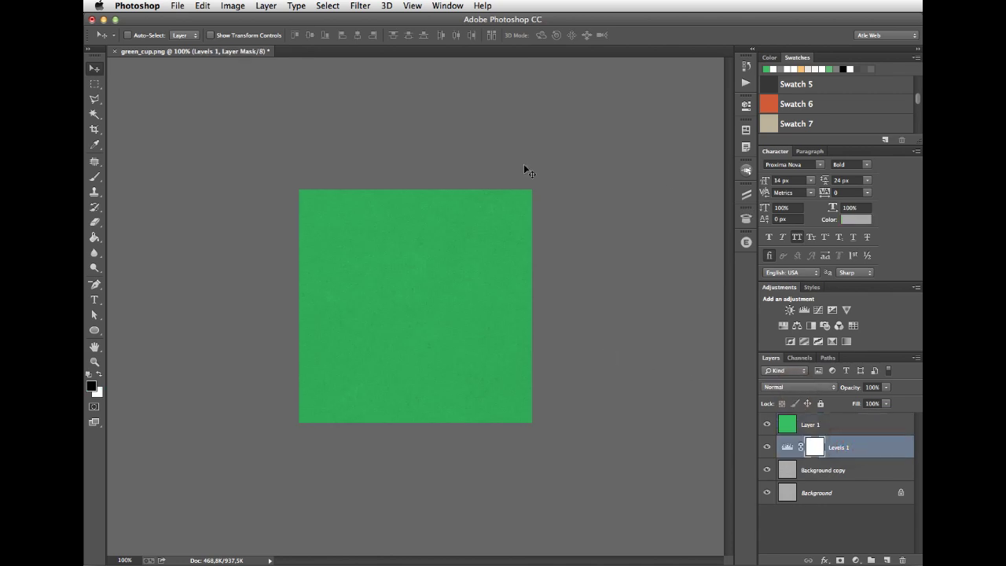